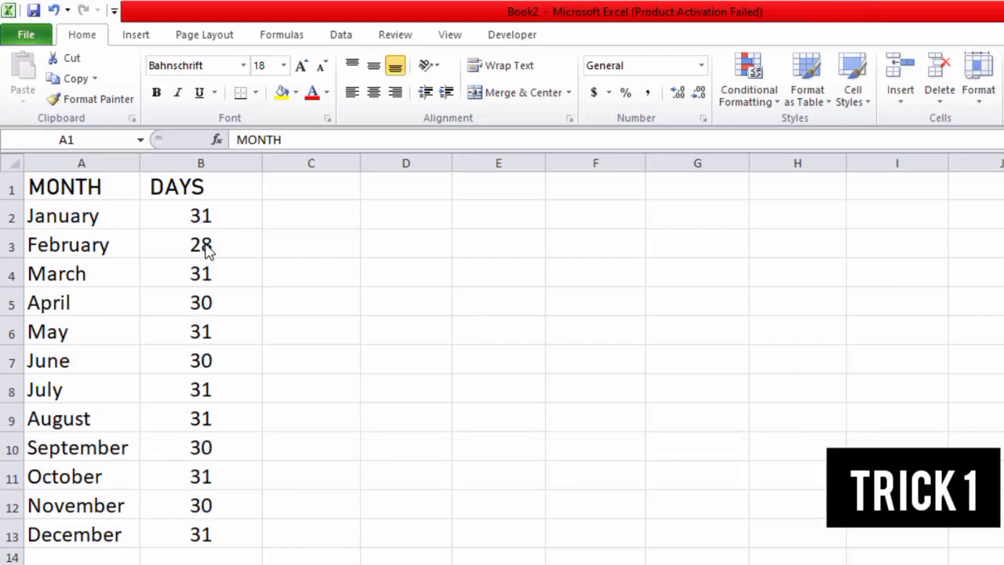
Step: Duplicate the MONTH/DAYS table from A1:B13 into D1:E13
left_click(69, 194)
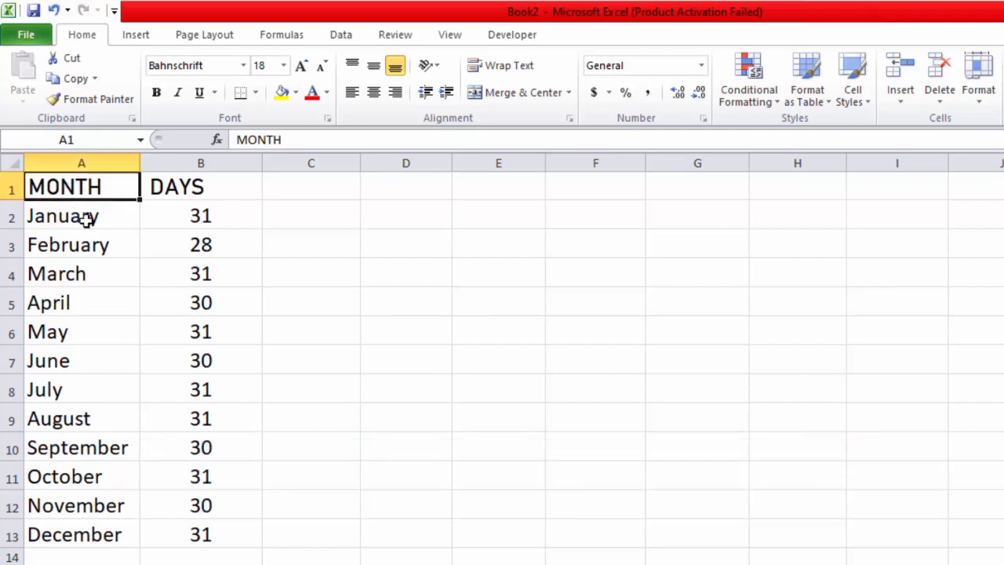
left_click_drag(128, 196, 183, 531)
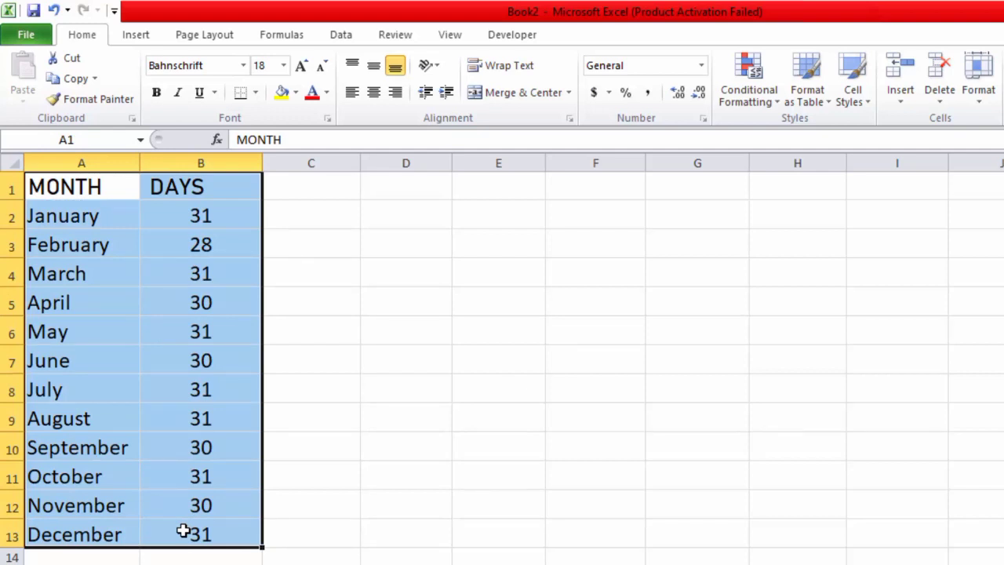
key("ctrl")
left_click_drag(267, 450, 488, 434)
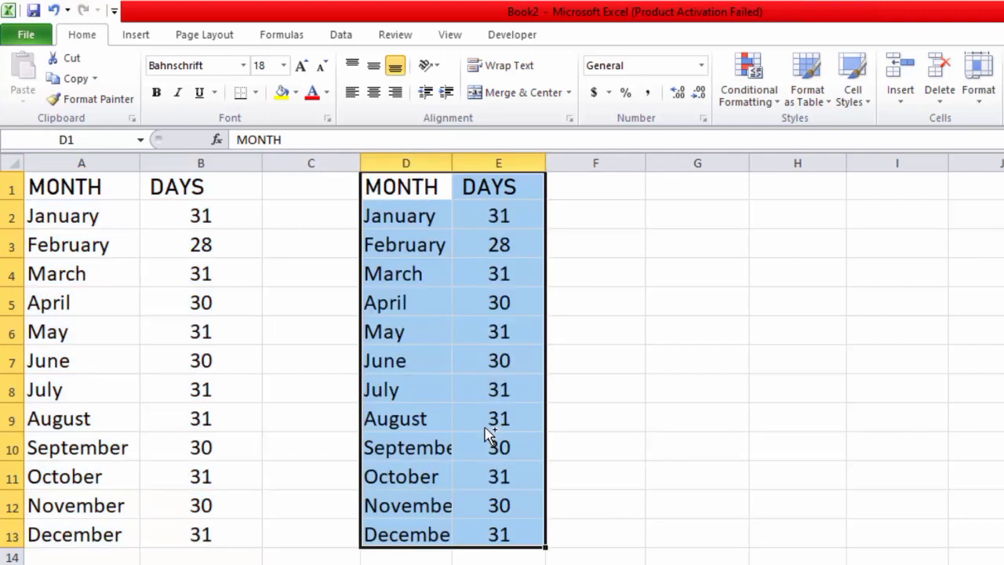
left_click(486, 430, "ctrl")
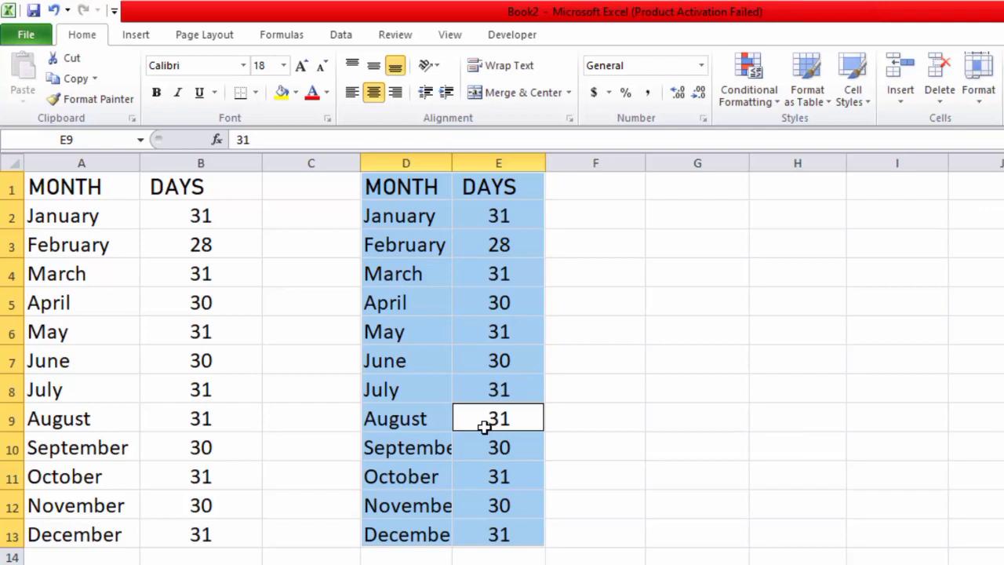
Step: Place the duplicated MONTH/DAYS table from D1:E13 in the empty columns G and H
left_click(485, 426)
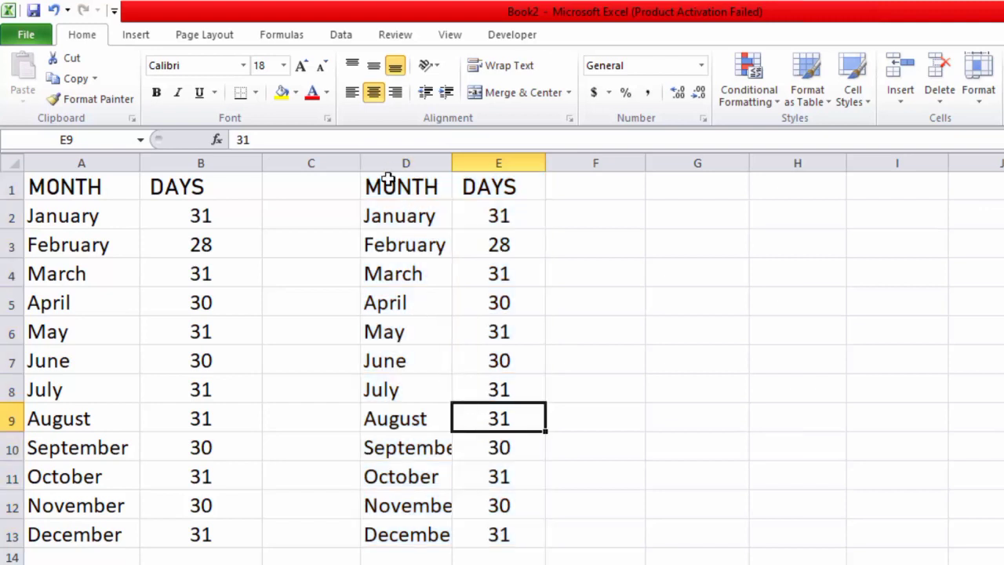
left_click_drag(392, 179, 463, 542)
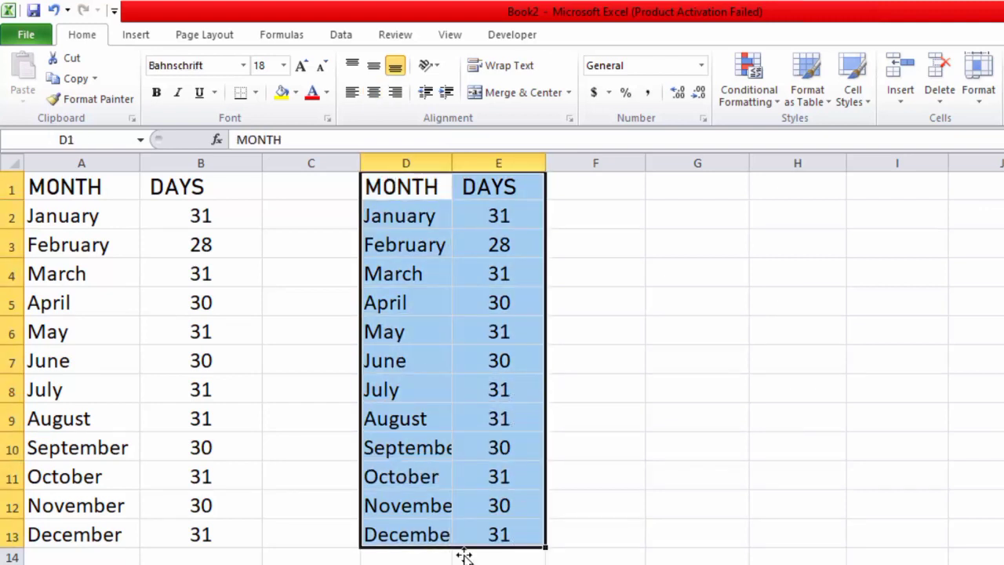
left_click_drag(549, 462, 759, 425)
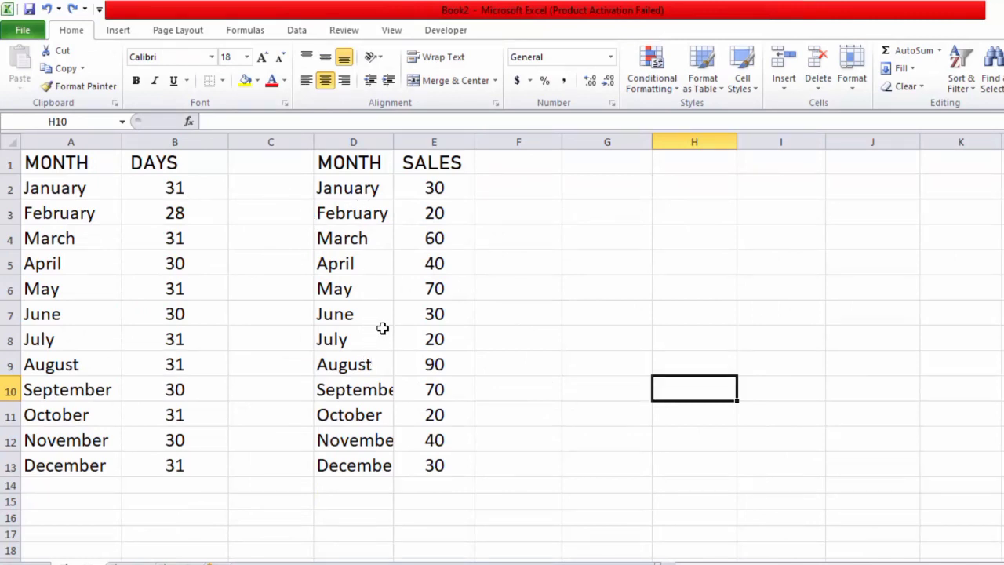
Step: Show the Office Clipboard pane and float it over the worksheet beside the SALES table
left_click(117, 102)
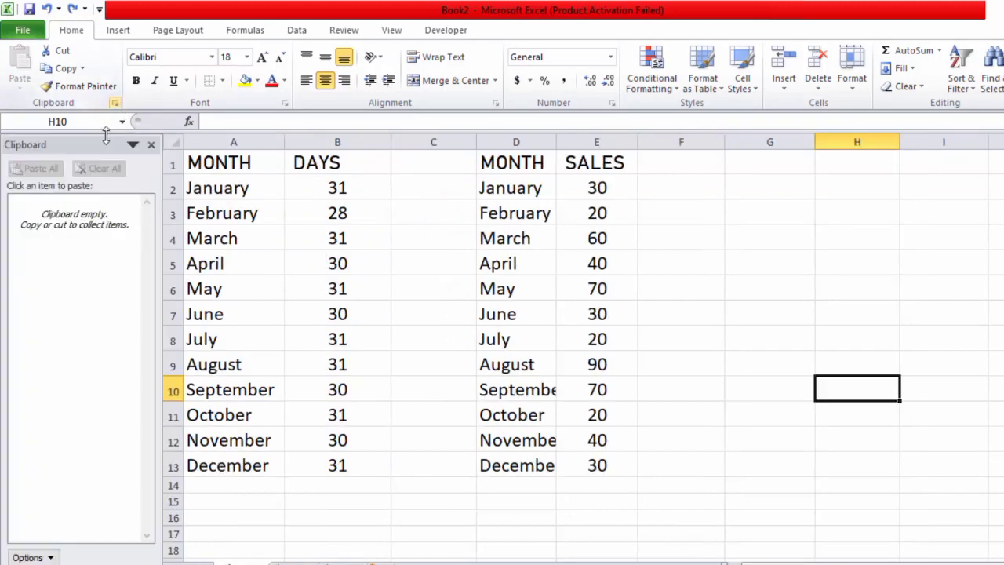
left_click(132, 146)
left_click(118, 166)
left_click_drag(126, 157, 562, 136)
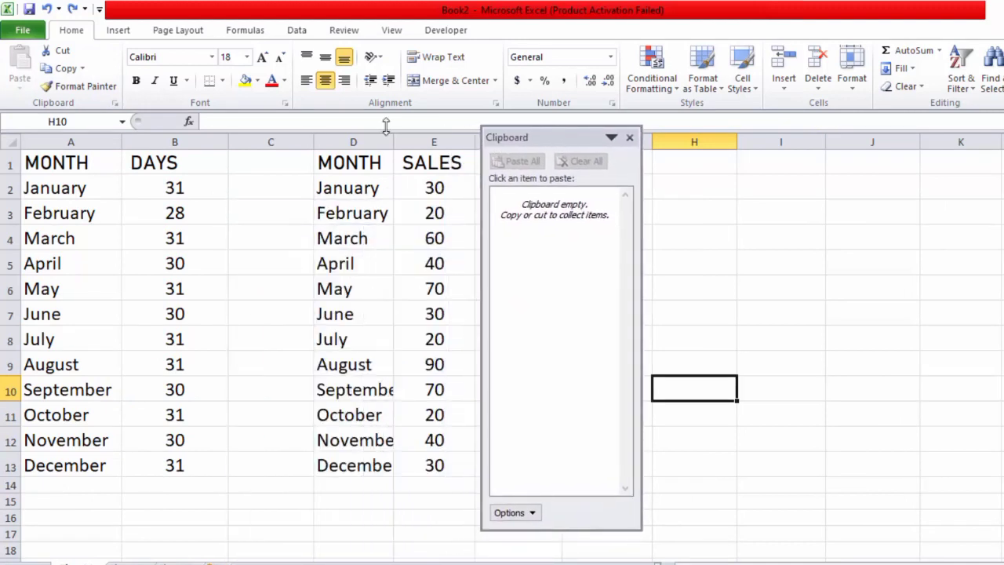
Step: Collect two ranges on the Office Clipboard: A1:B8 of the DAYS table and D9:E13 of the SALES table
left_click_drag(89, 160, 159, 334)
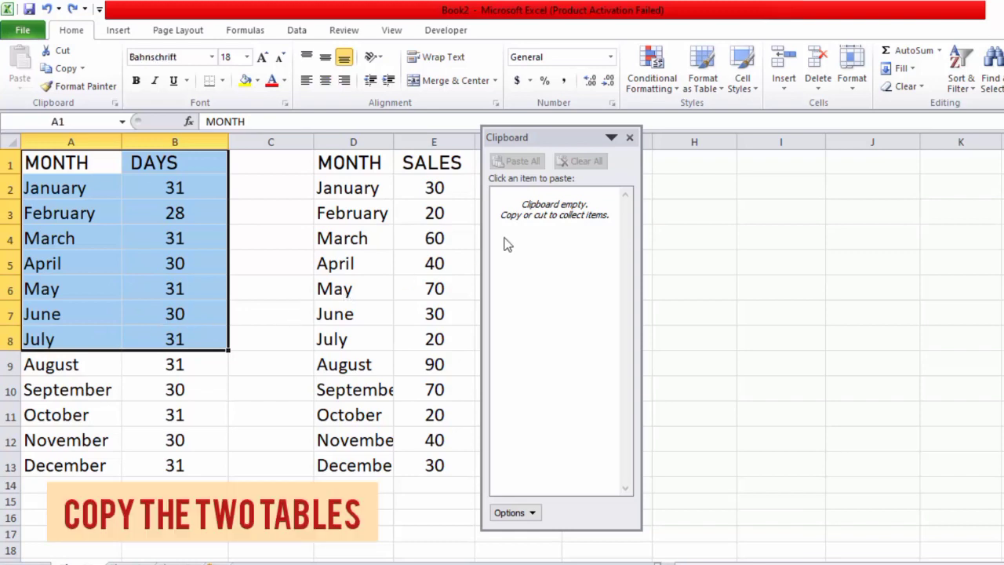
key("ctrl+c")
left_click_drag(325, 358, 411, 464)
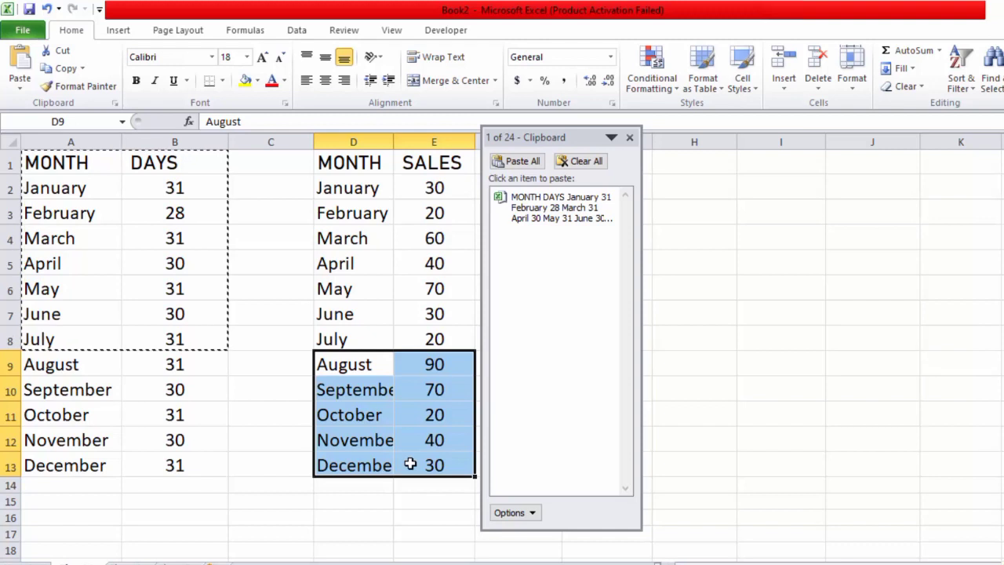
key("ctrl+c")
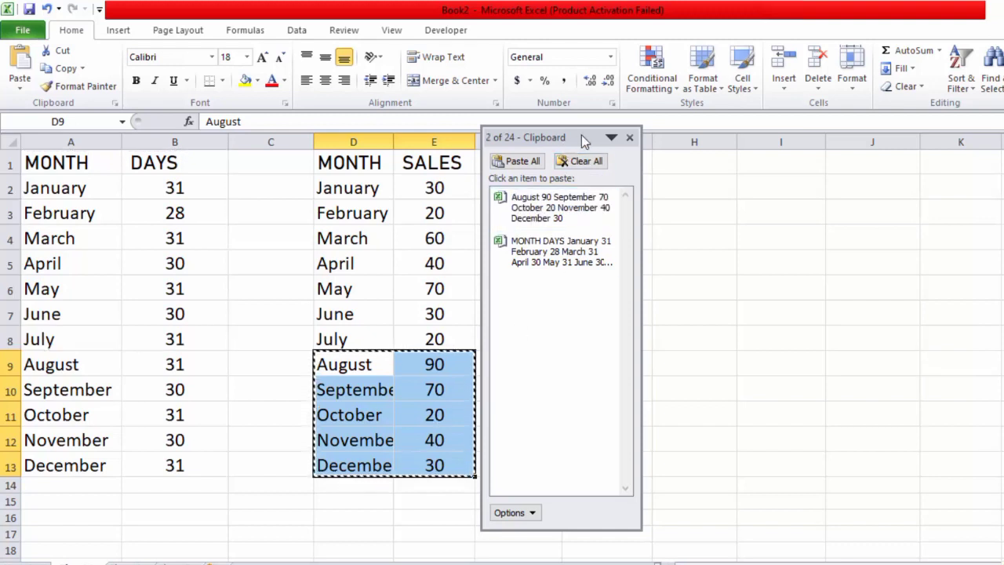
Step: Move the Clipboard pane clear of column G and paste all collected items starting at G1
left_click_drag(586, 138, 859, 138)
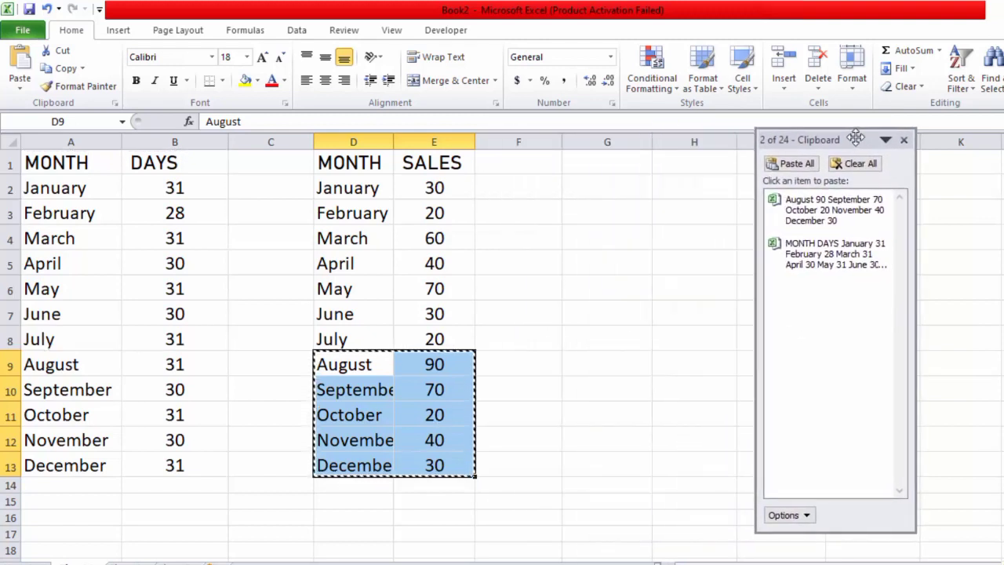
left_click(623, 170)
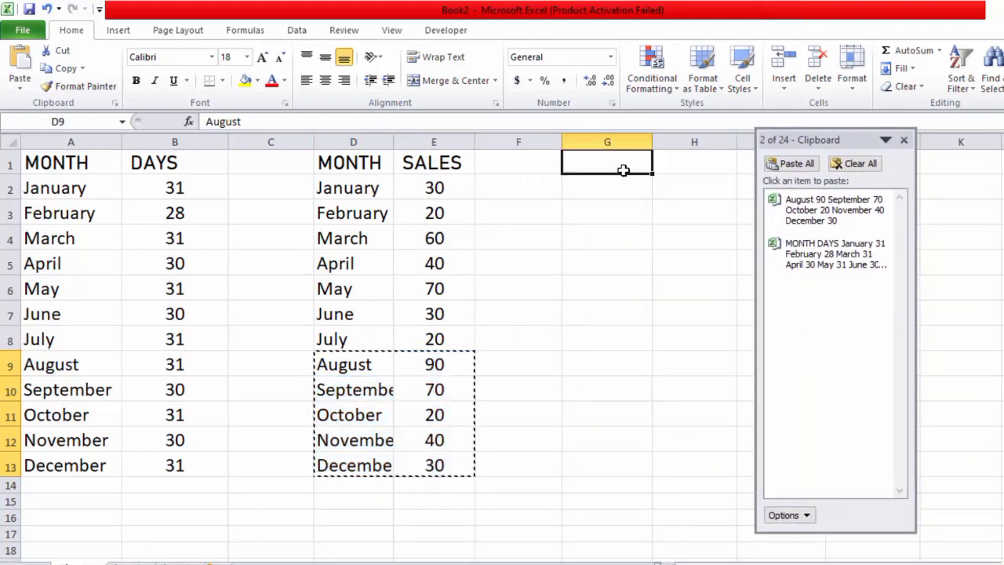
left_click(795, 171)
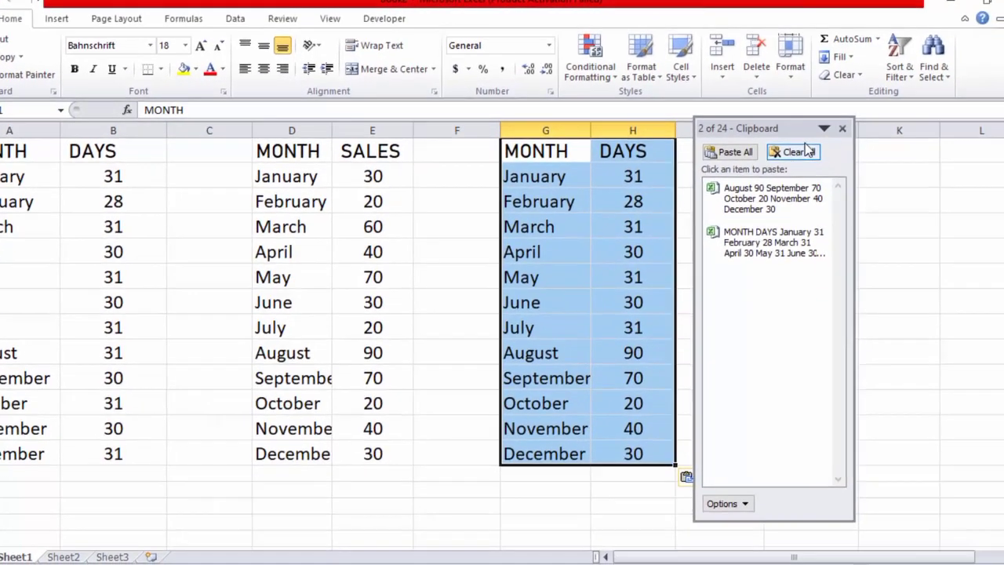
Step: Move the Clipboard pane away from the pasted table and clear all its collected items
left_click_drag(802, 129, 964, 128)
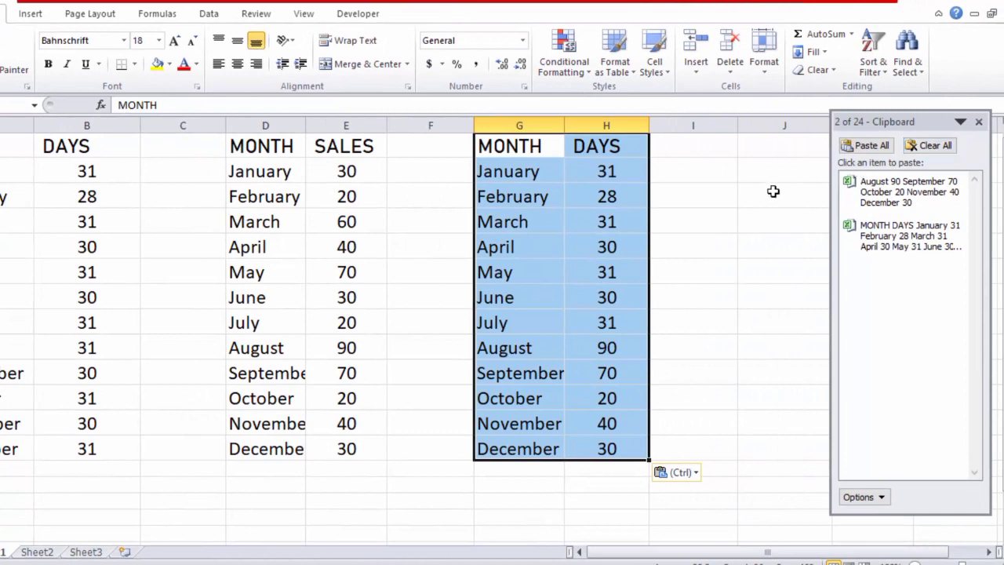
left_click(773, 192)
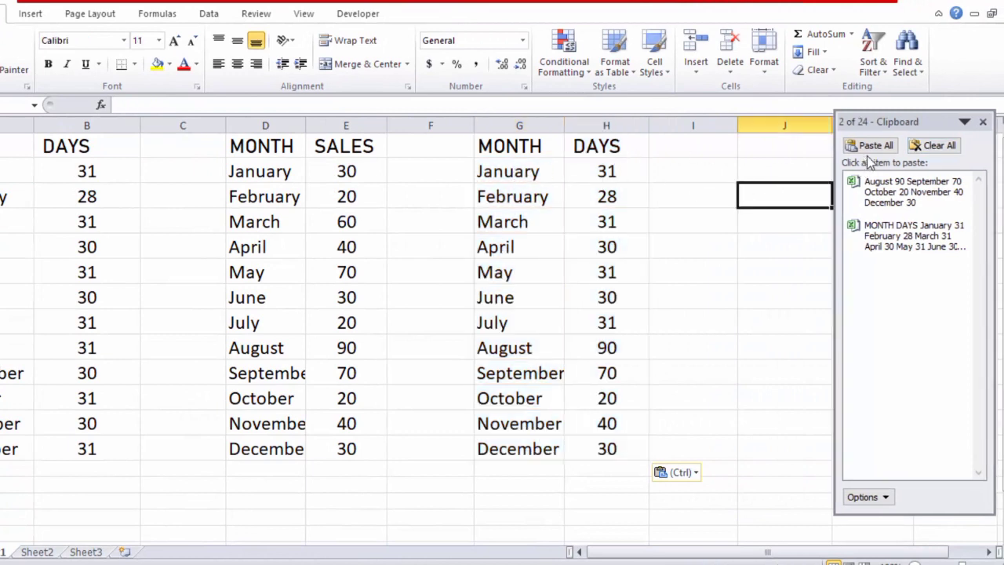
left_click(932, 145)
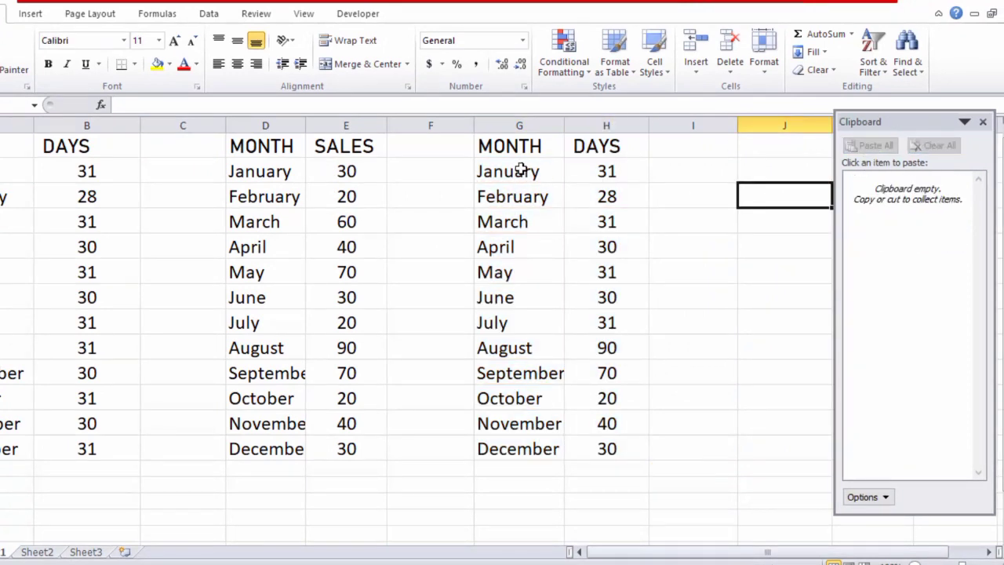
Step: Copy the January, April, August and November rows of the G:H table separately to the Office Clipboard
left_click_drag(496, 168, 606, 172)
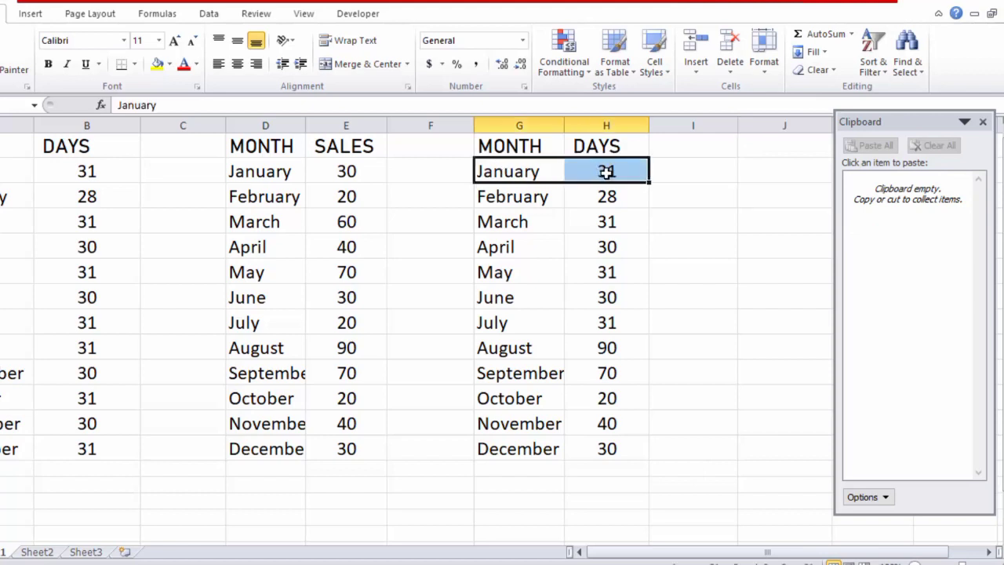
key("ctrl+c")
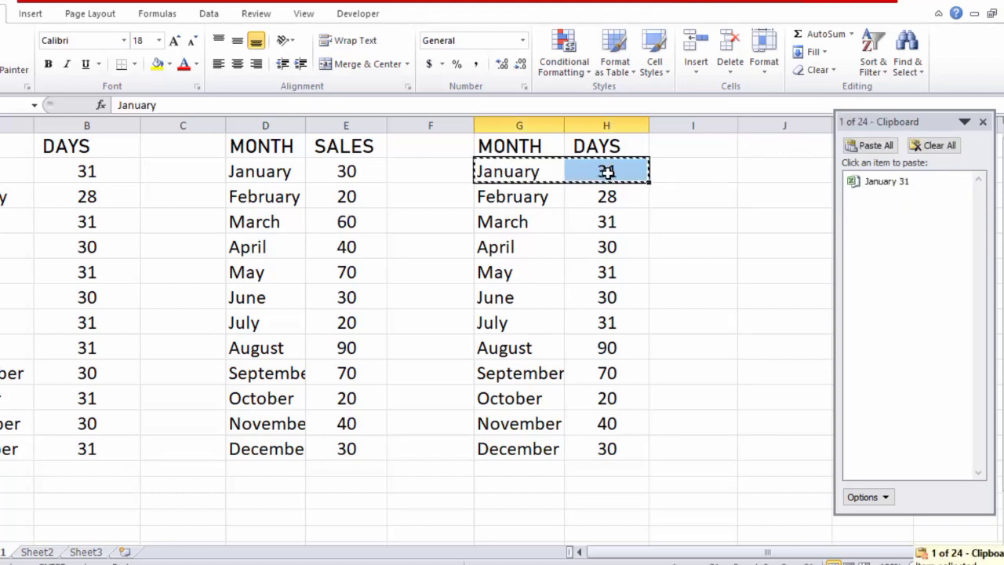
left_click_drag(488, 249, 620, 251)
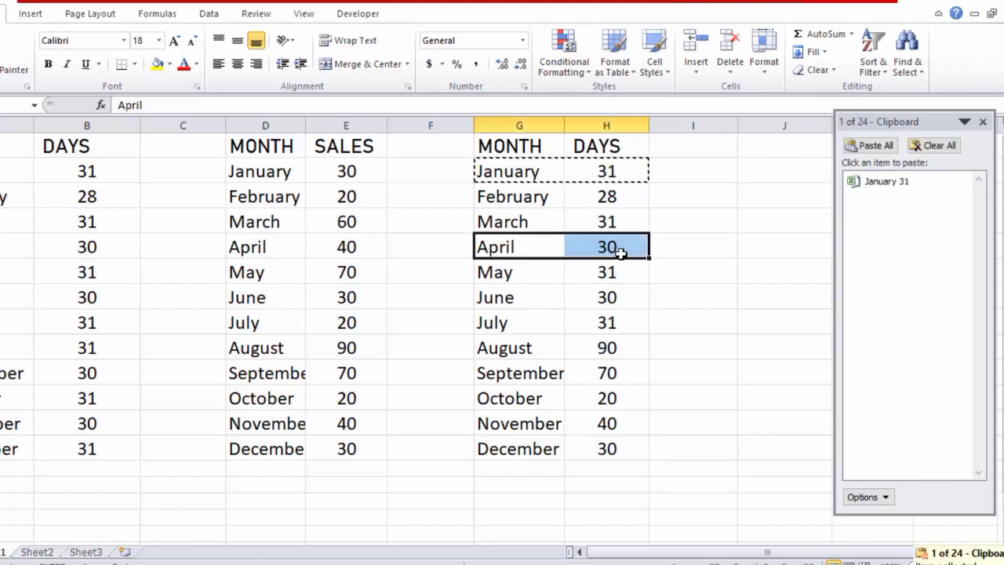
key("ctrl+c")
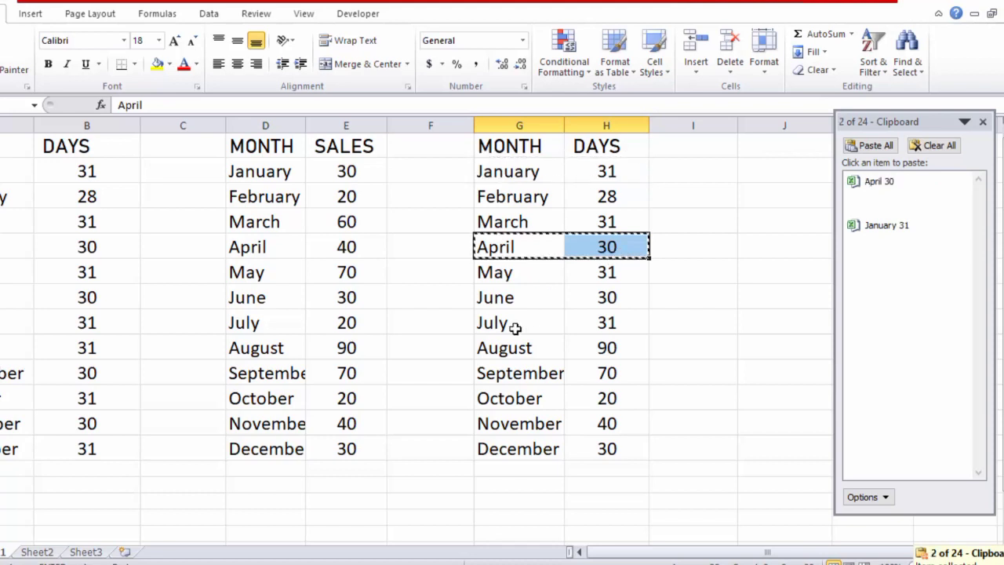
left_click_drag(487, 346, 591, 345)
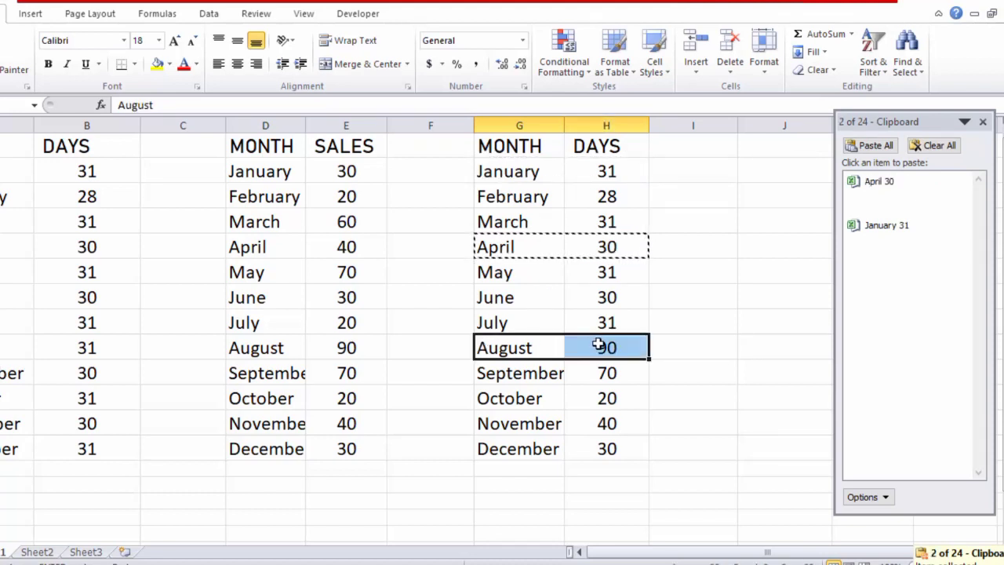
key("ctrl+c")
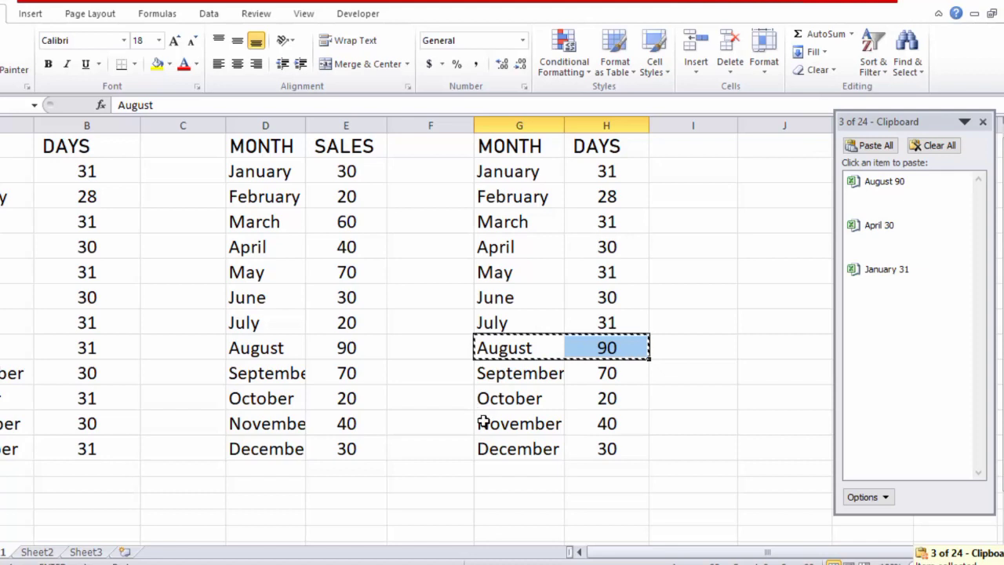
left_click_drag(482, 420, 605, 427)
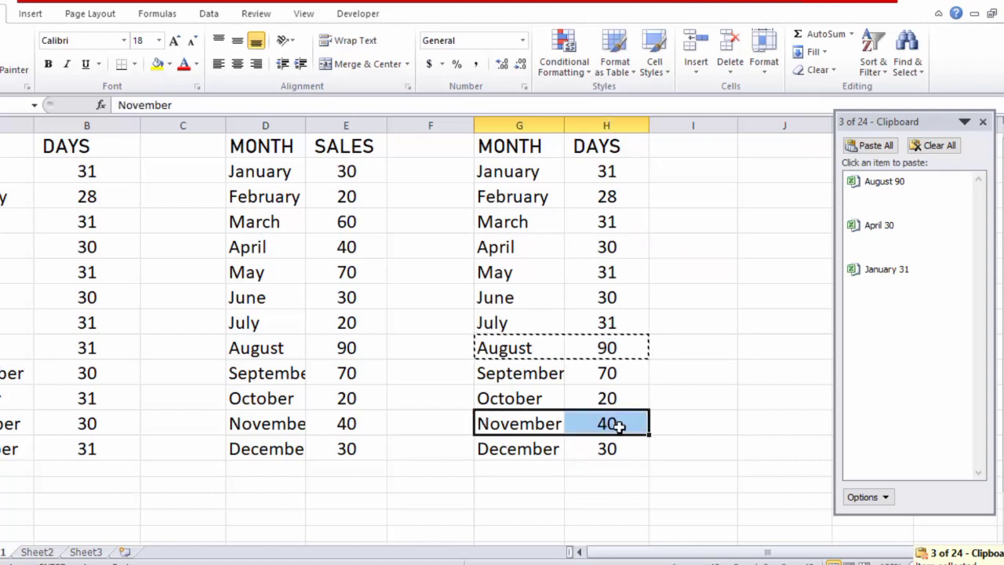
key("ctrl+c")
left_click_drag(481, 413, 612, 424)
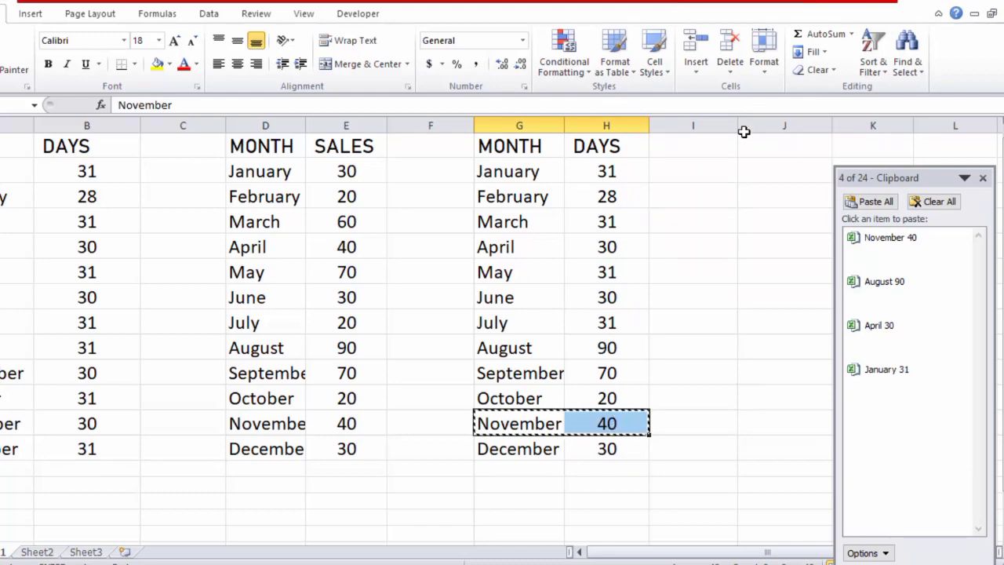
Step: Paste all collected items starting at I1, and paste the November 40 item over I1:J1
left_click(691, 146)
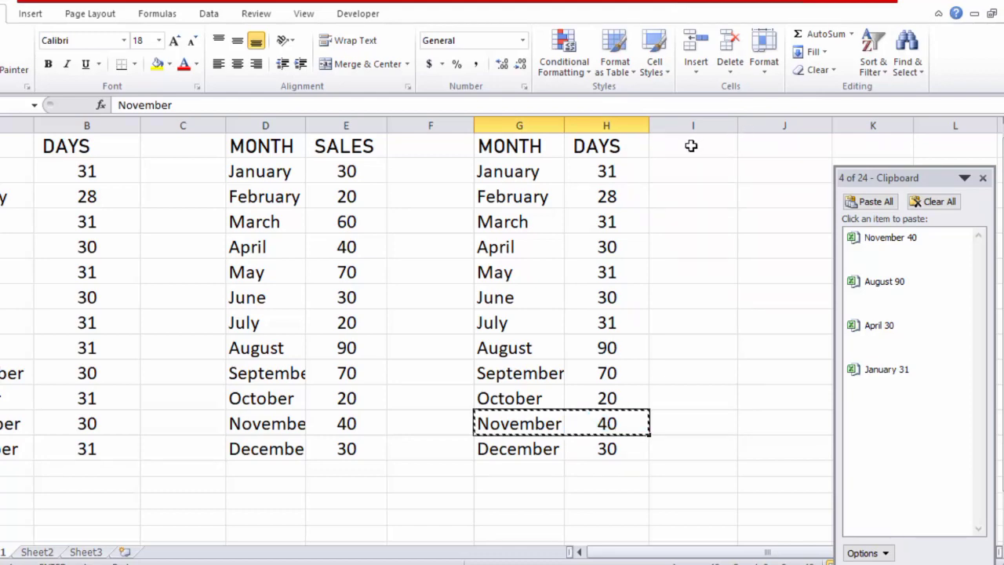
left_click(871, 202)
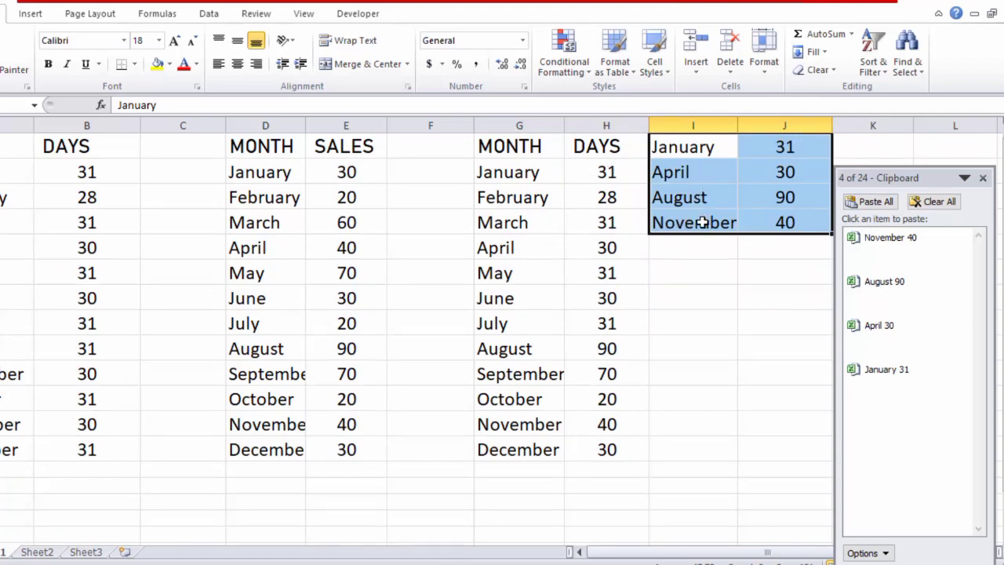
left_click(879, 249)
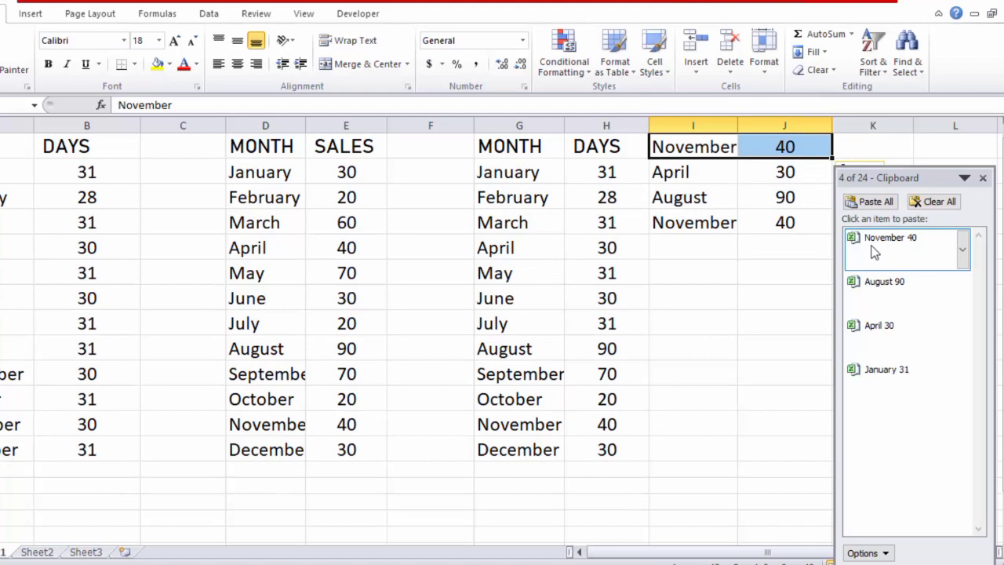
Step: Paste the clipboard items August 90, April 30 and January 31 one after another at cell I6
left_click(694, 273)
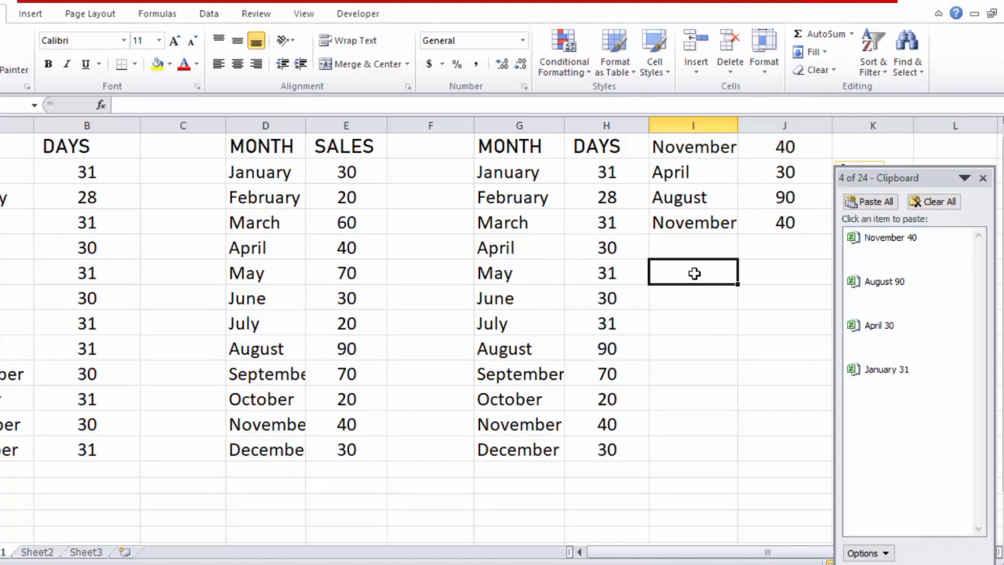
key("ctrl+v")
left_click(886, 282)
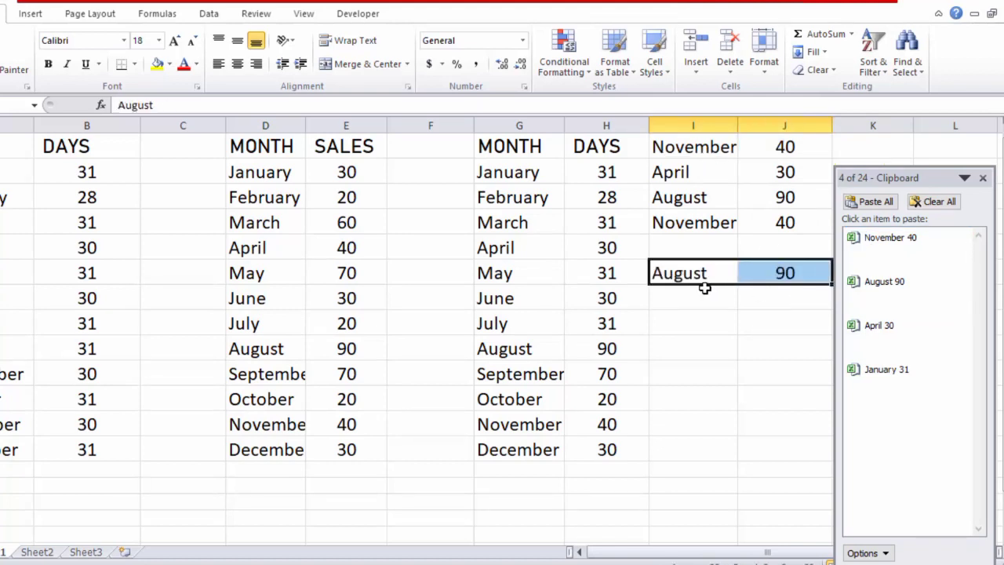
left_click(879, 340)
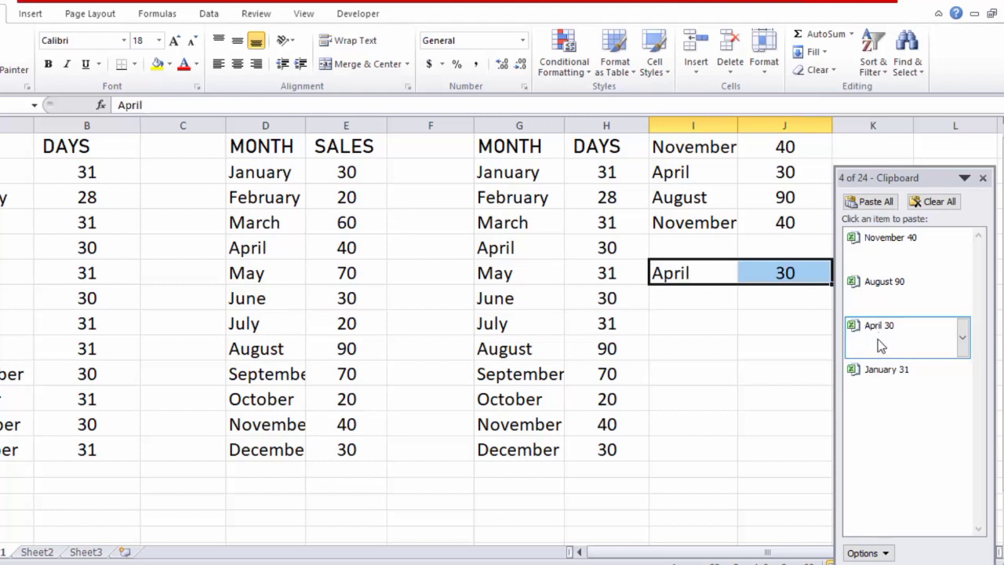
left_click(871, 379)
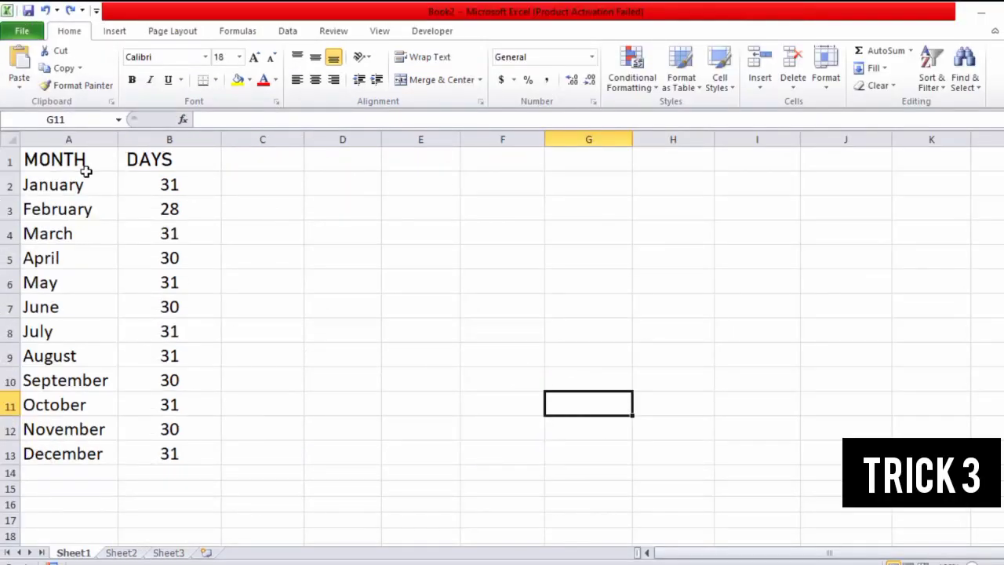
Step: Insert a default column chart from the MONTH/DAYS data in A1:B13
left_click_drag(95, 160, 186, 446)
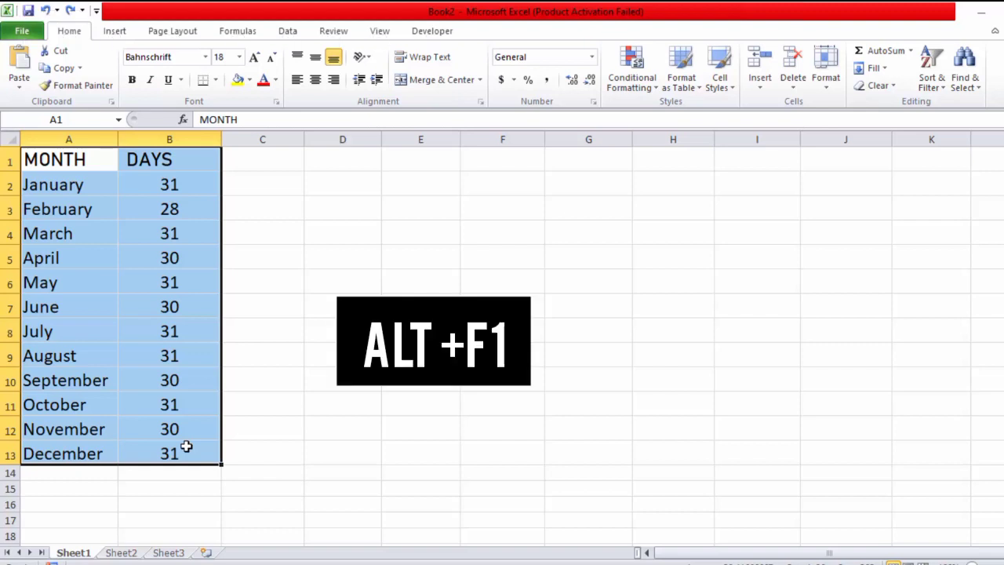
key("alt+F1")
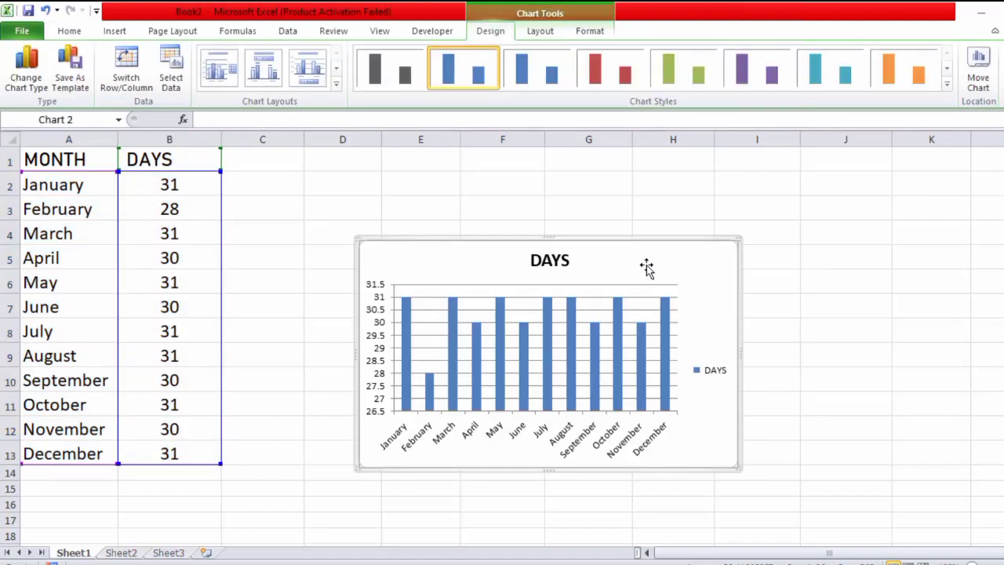
Step: Move the DAYS chart up beside the data table, try the green and purple styles, and apply the teal chart style
left_click_drag(646, 266, 557, 211)
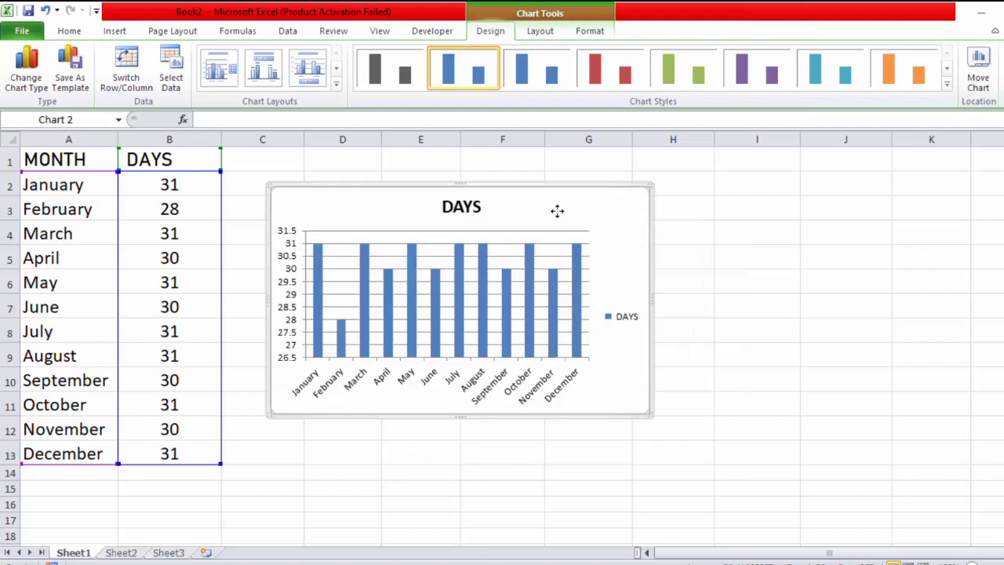
left_click(681, 82)
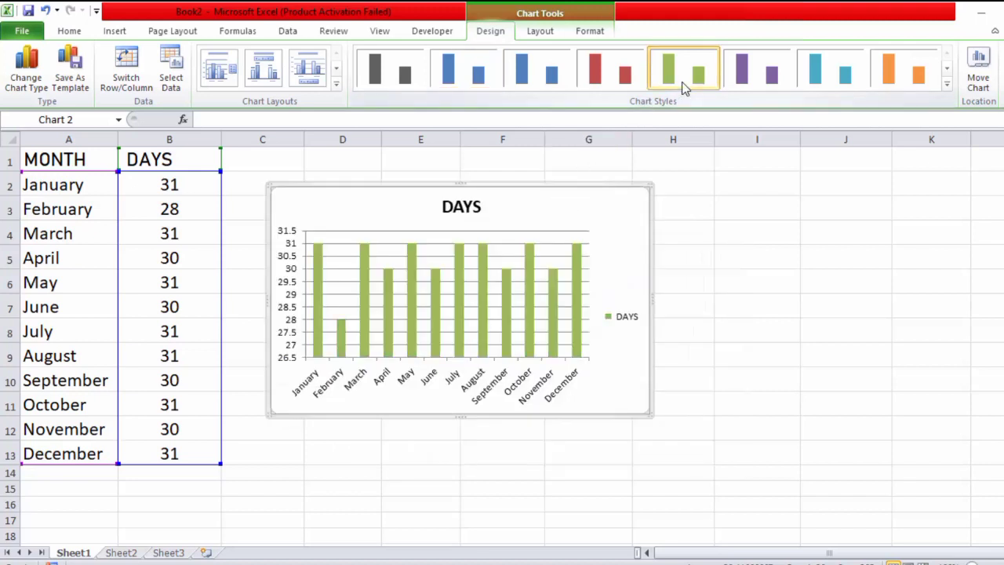
left_click(742, 76)
left_click(836, 81)
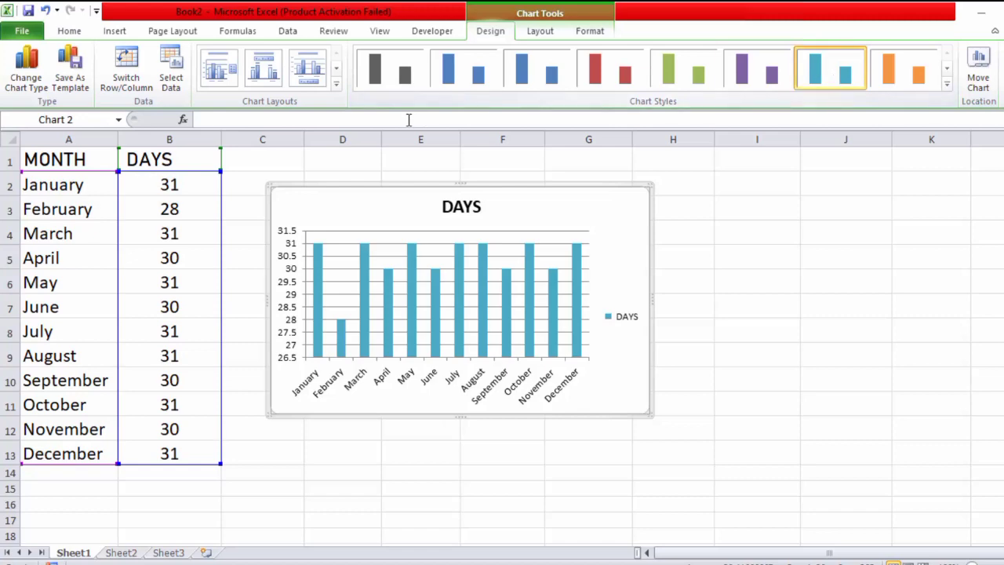
Step: Change the DAYS column chart to the first Pie chart type
left_click(41, 86)
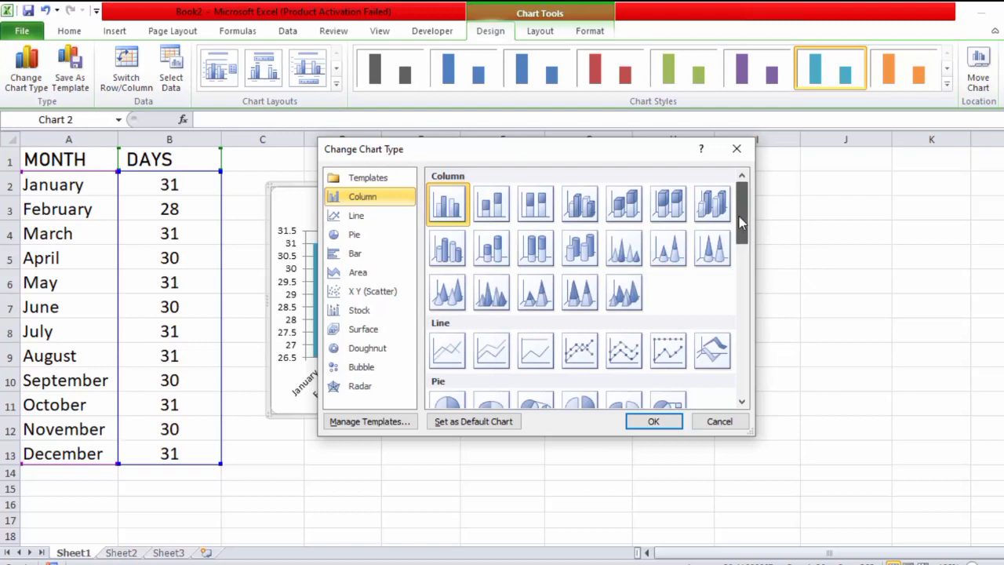
left_click_drag(739, 213, 739, 259)
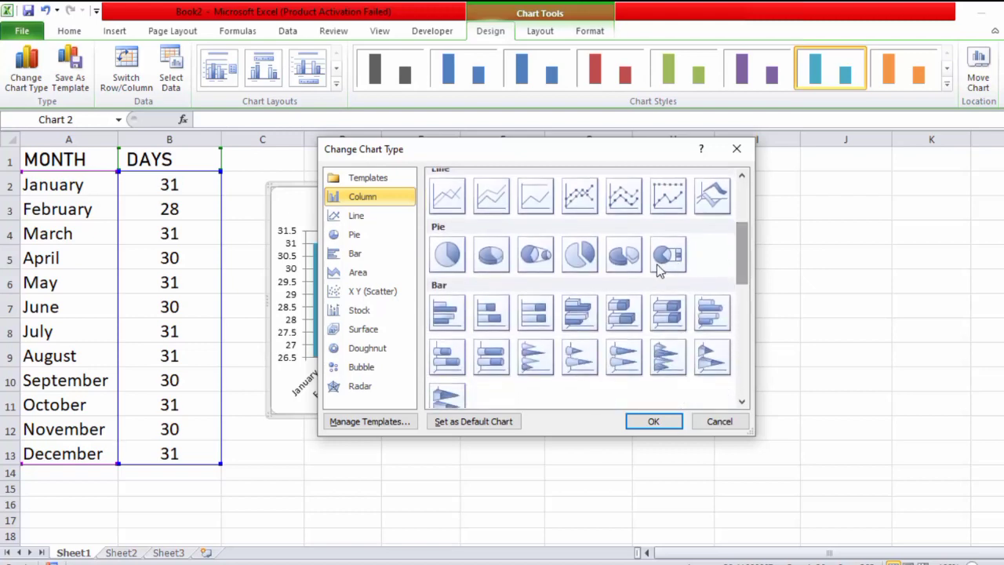
left_click(436, 256)
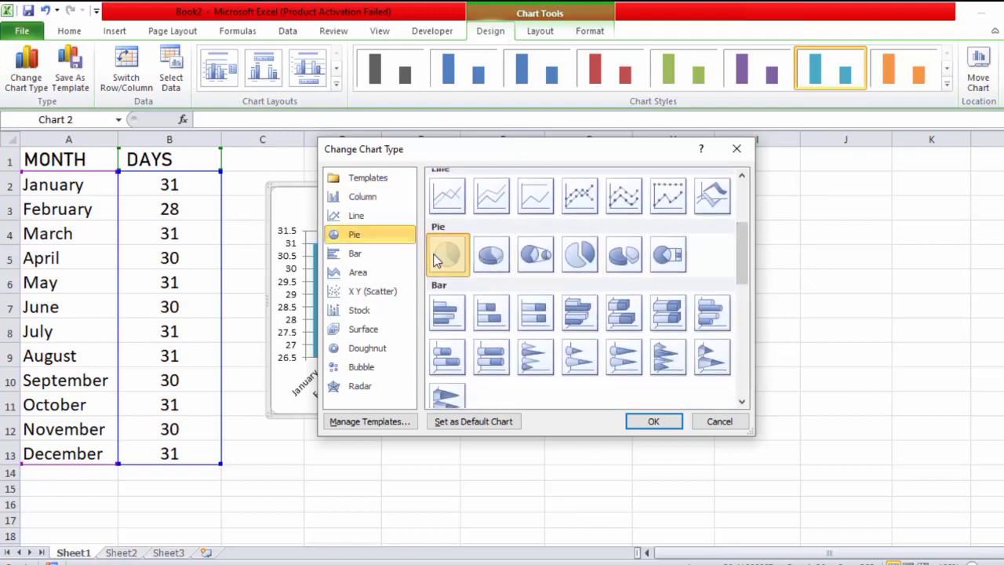
left_click(651, 422)
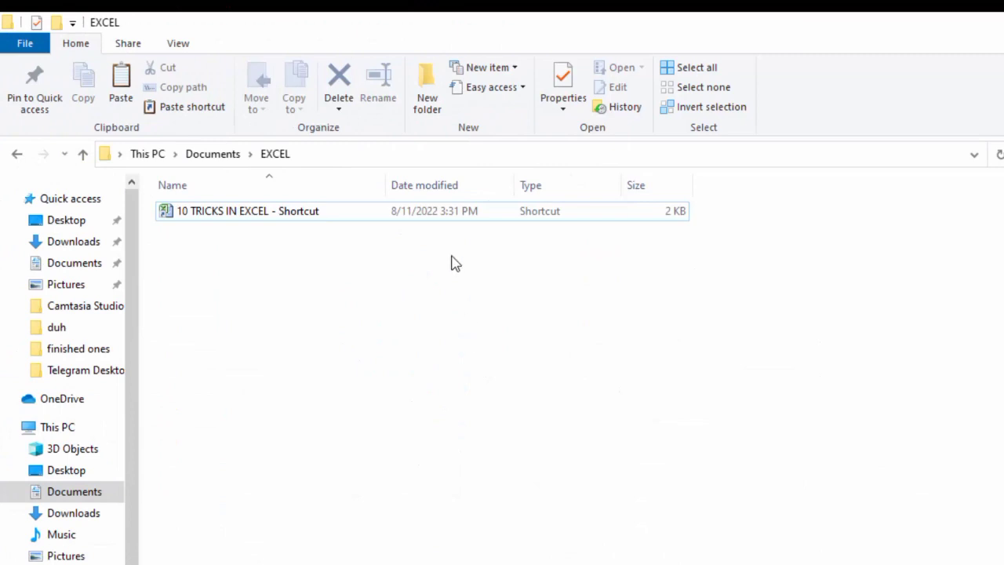
Step: Open the 10 TRICKS IN EXCEL workbook from its shortcut in the EXCEL folder and dismiss the Activation Wizard
double_click(463, 212)
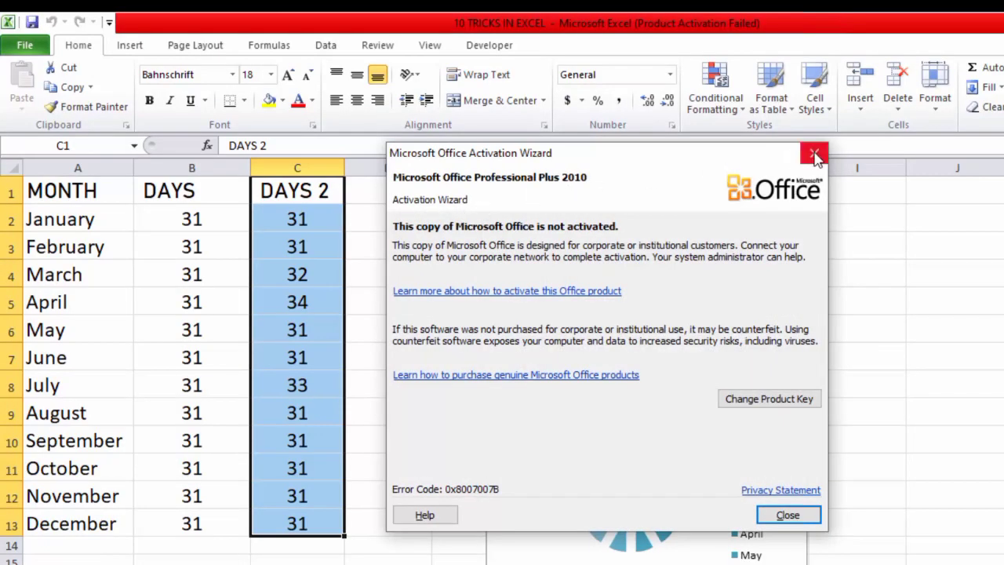
left_click(814, 154)
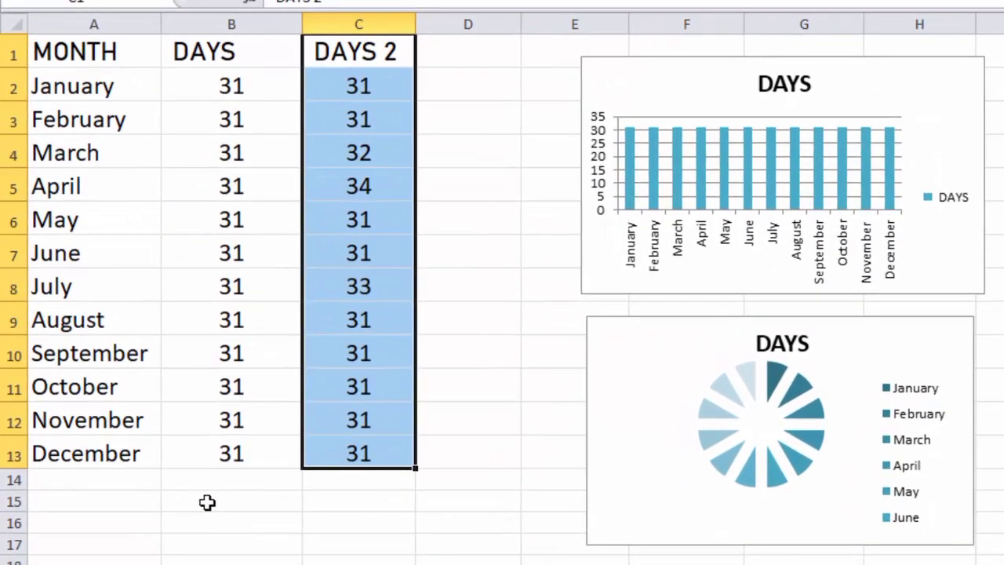
Step: Enter the formula =CELL("filename") in cell B15 below the DAYS column
left_click(176, 550)
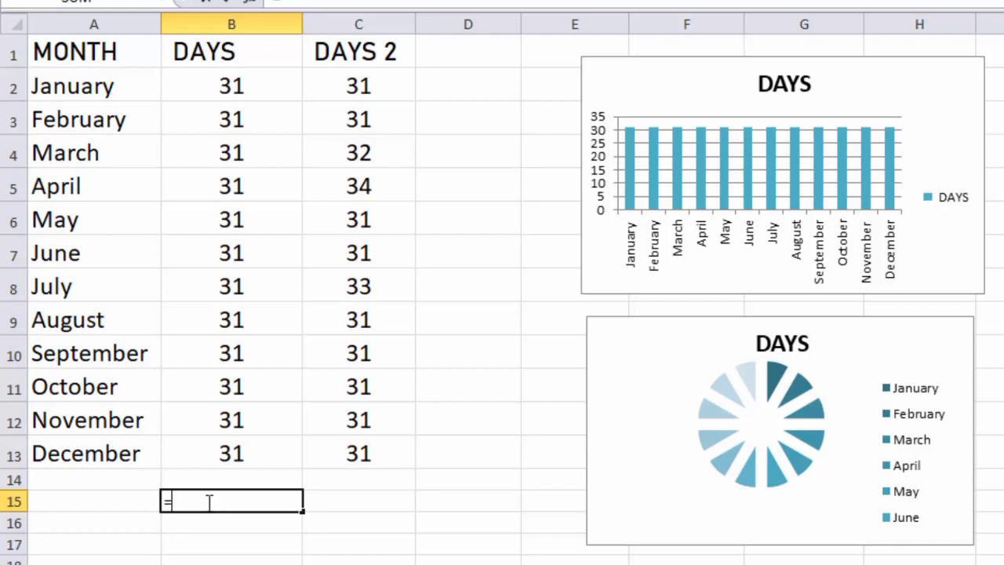
type("=CELL")
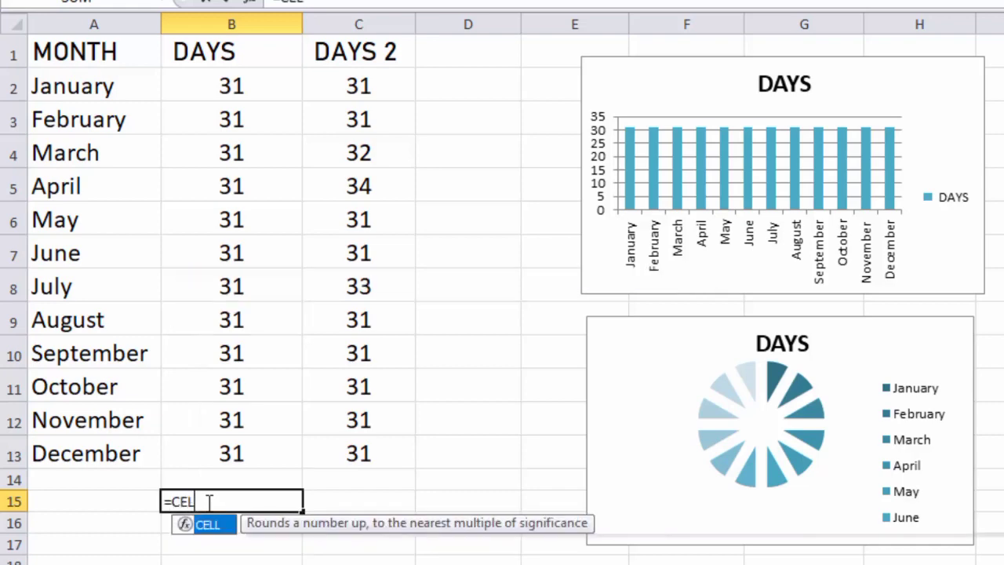
type("(")
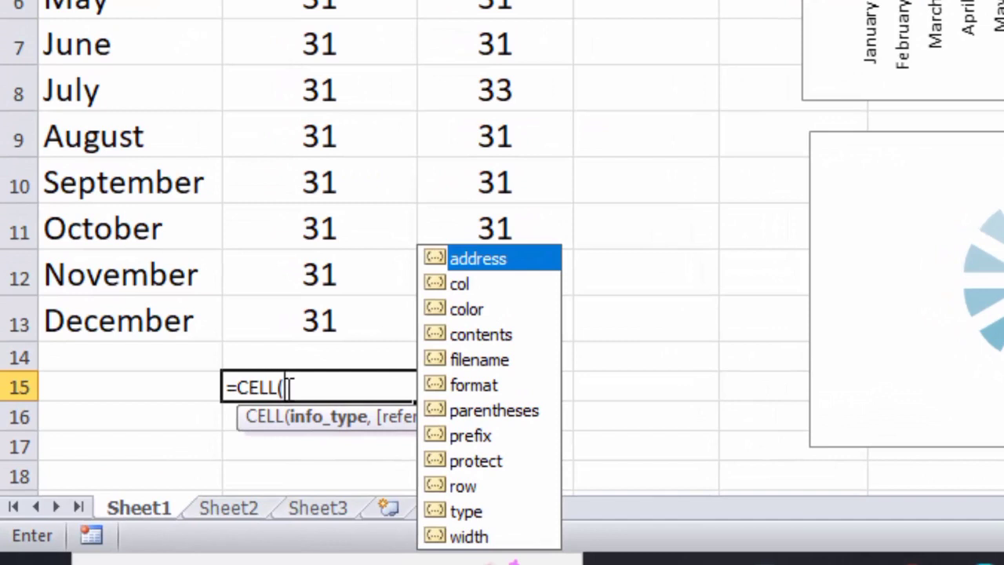
double_click(459, 358)
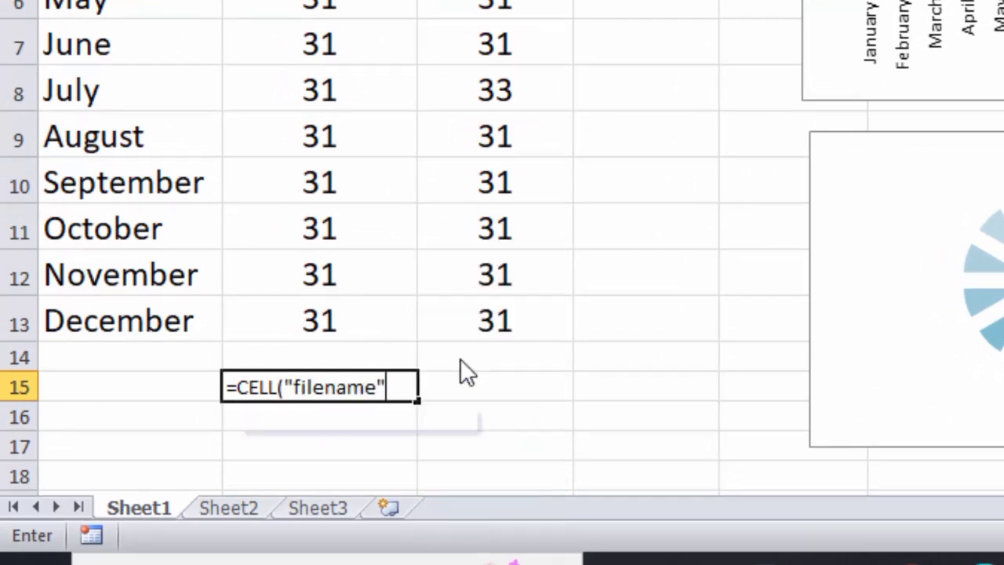
type(")")
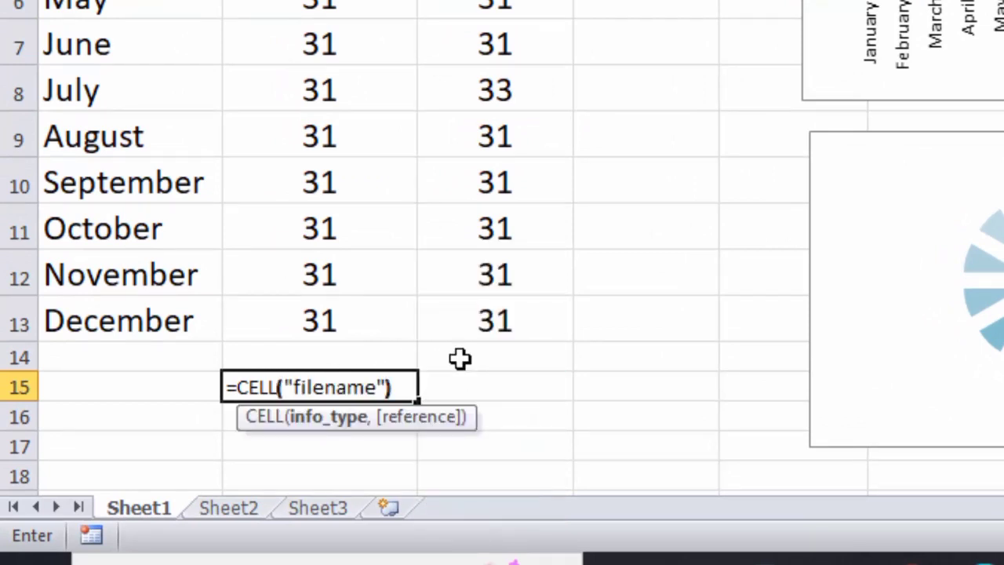
key("Return")
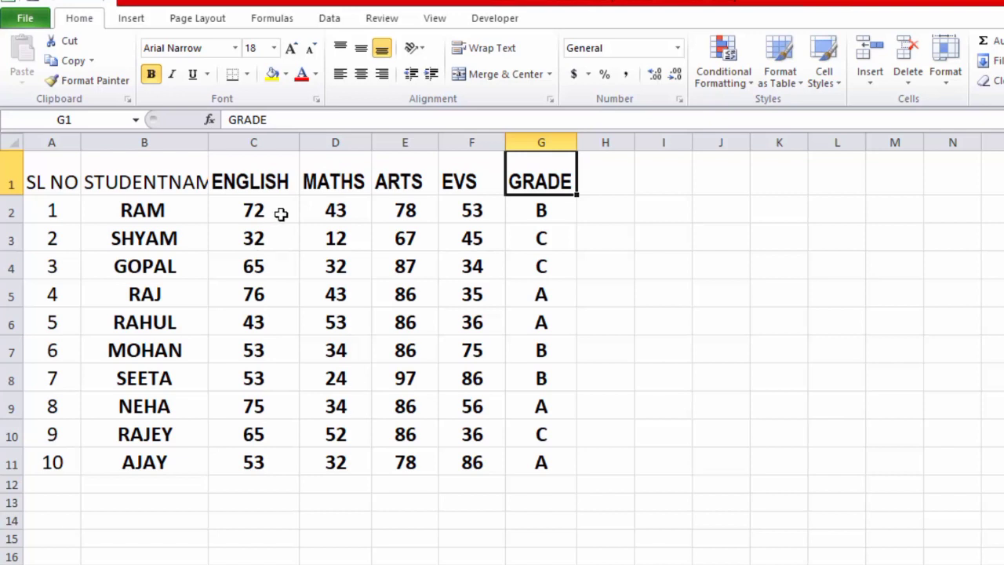
Step: Define the name ENG with workbook scope for the English marks in C2:C11
left_click_drag(281, 213, 279, 453)
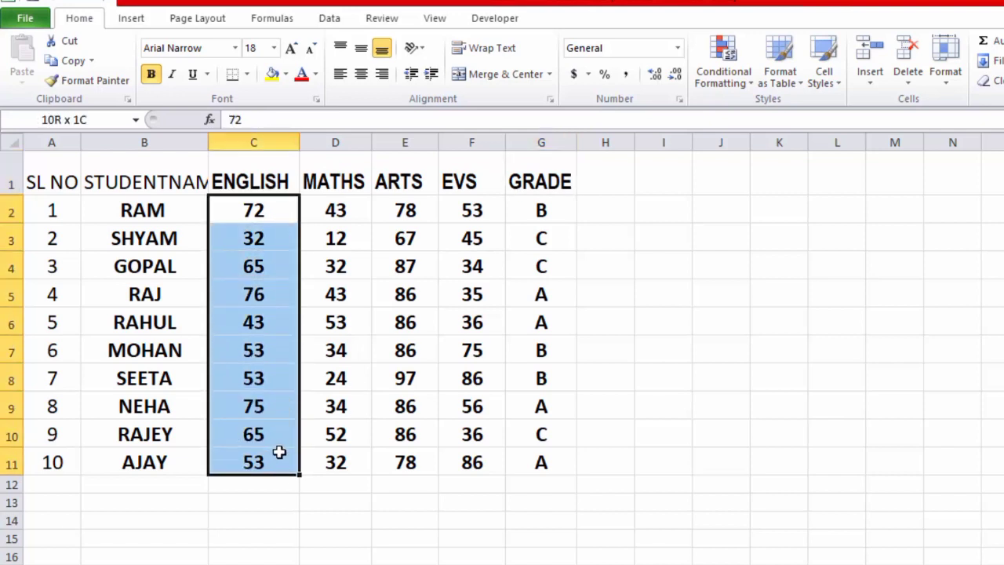
right_click(280, 452)
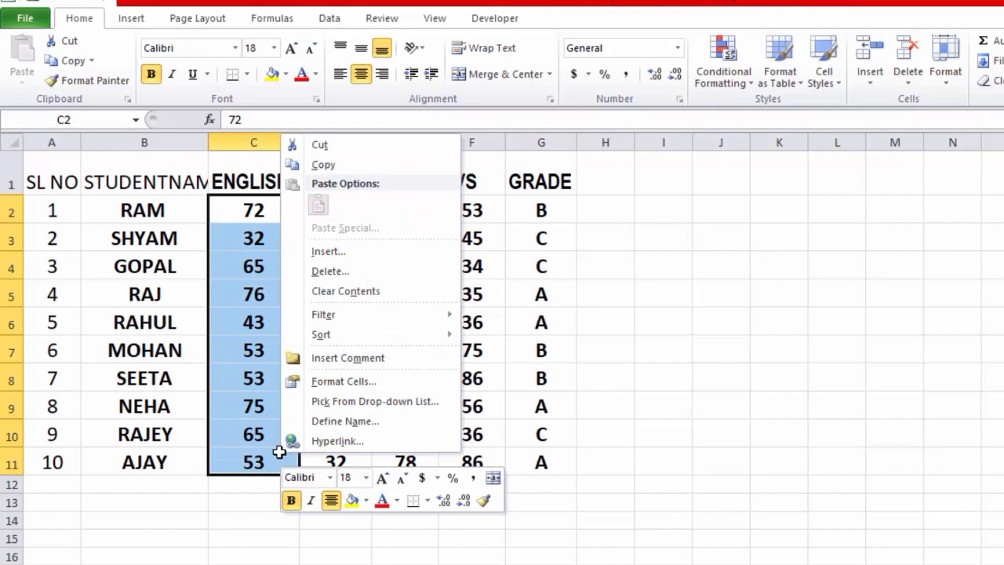
left_click(329, 422)
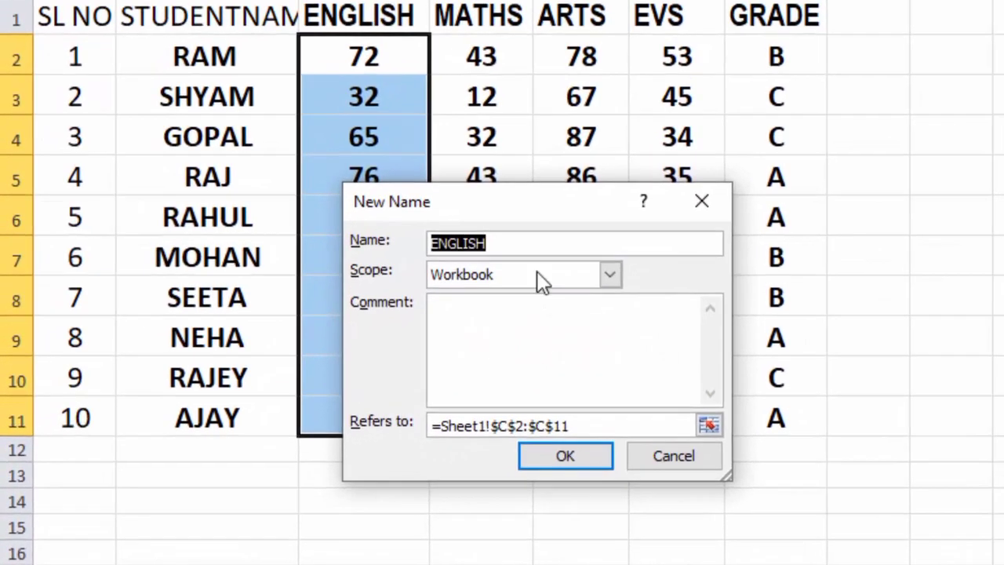
left_click(420, 313)
key("BackSpace")
key("BackSpace")
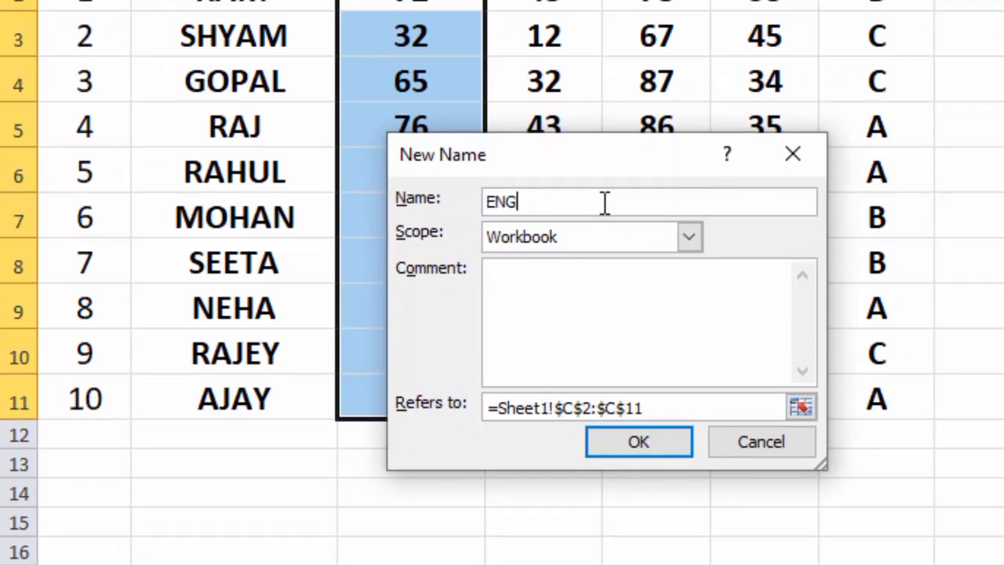
left_click(609, 447)
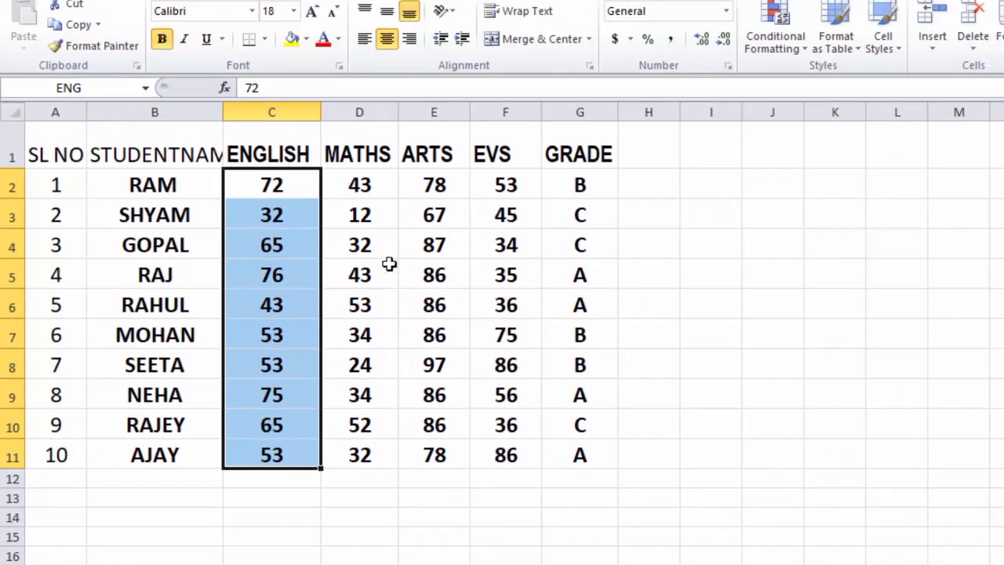
Step: Define the name MAT with workbook scope for the Maths marks in D2:D11
left_click(382, 180)
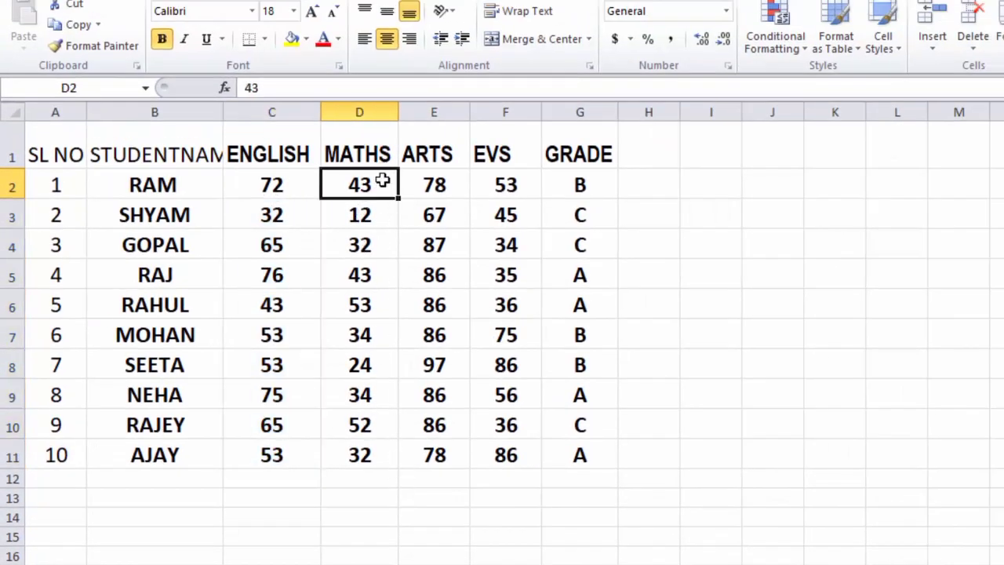
left_click_drag(382, 181, 379, 444)
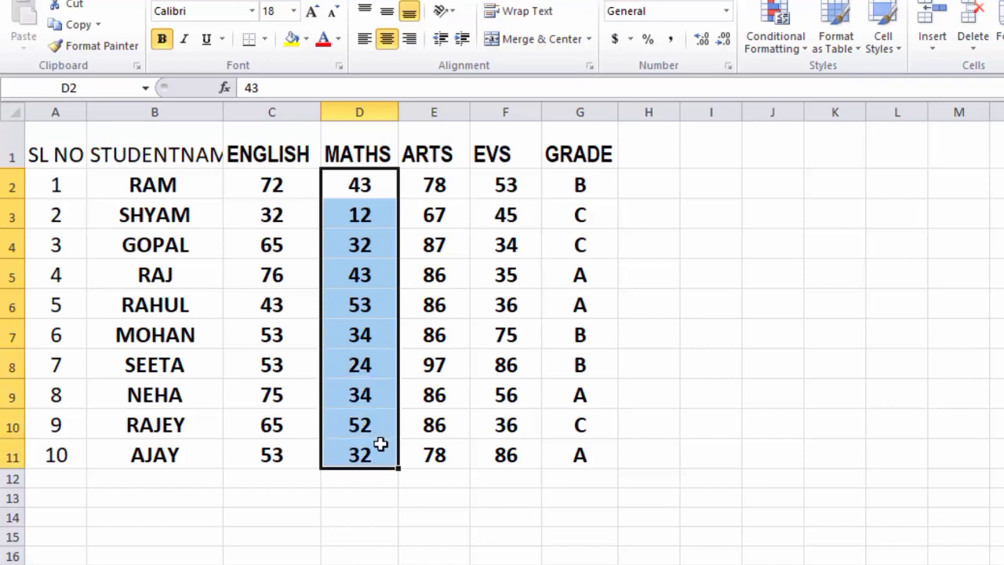
right_click(368, 305)
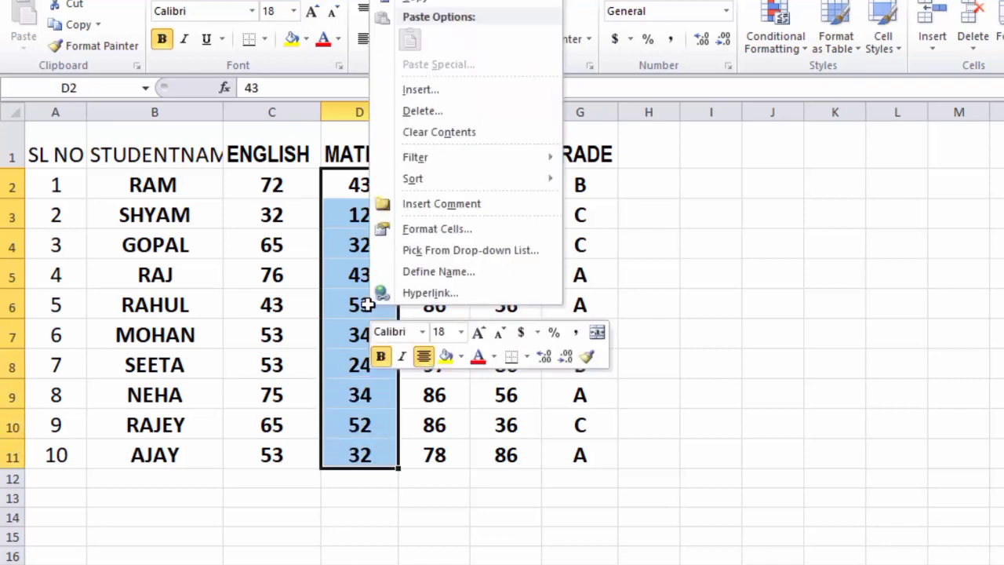
left_click(406, 275)
left_click(396, 195)
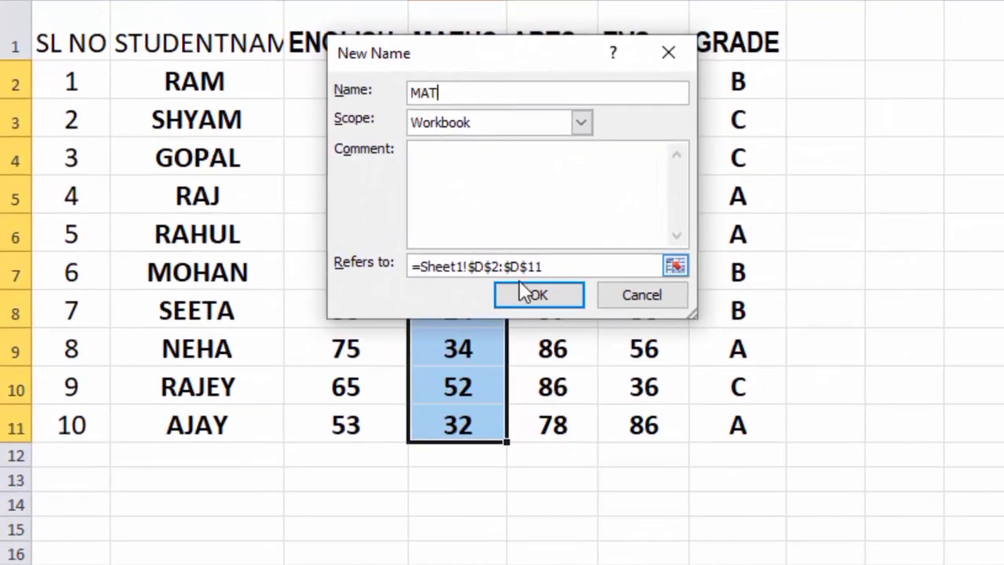
left_click(530, 296)
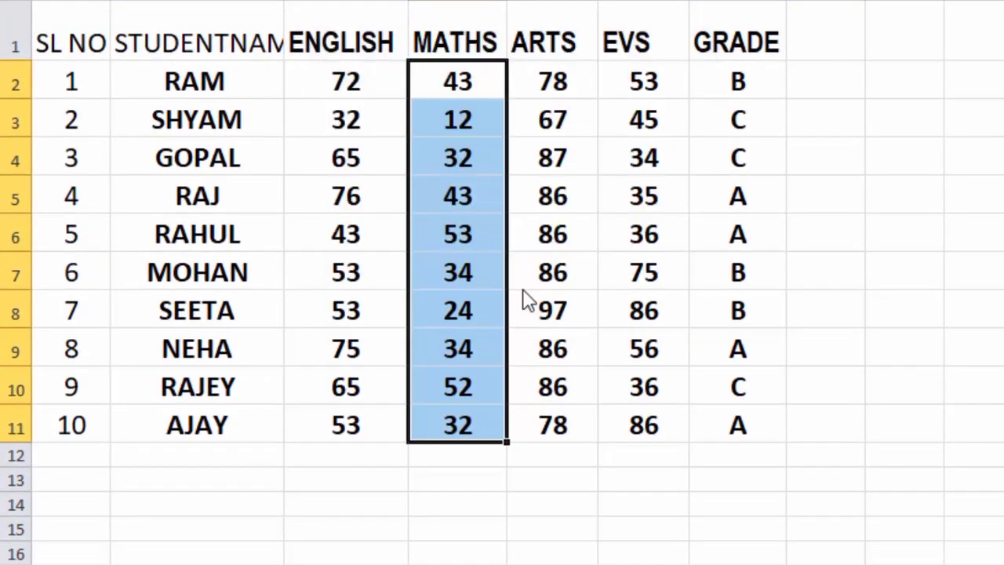
Step: Enter the formula =SUM(ENG,MAT) in cell C12 to add up the two named ranges
left_click(377, 466)
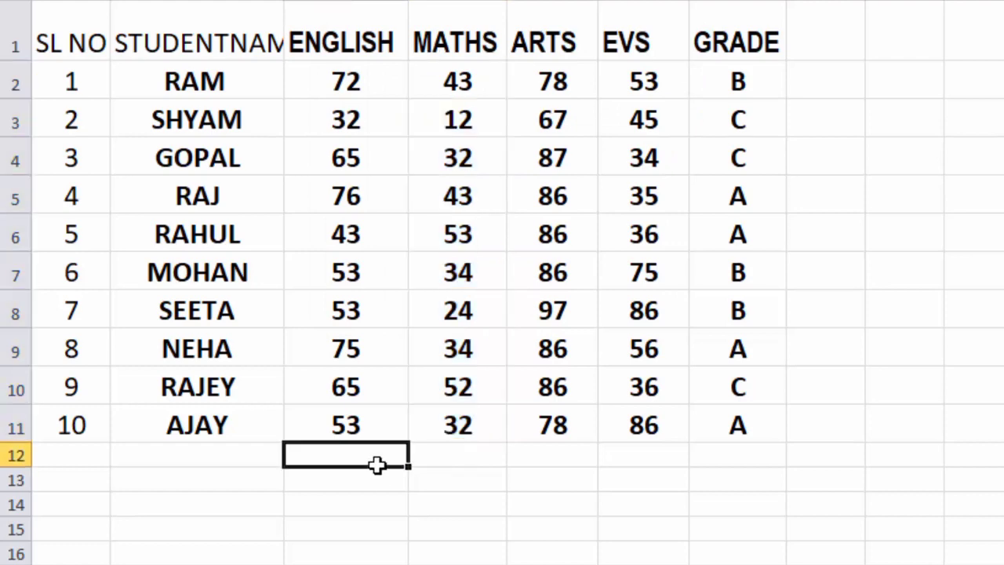
type("=")
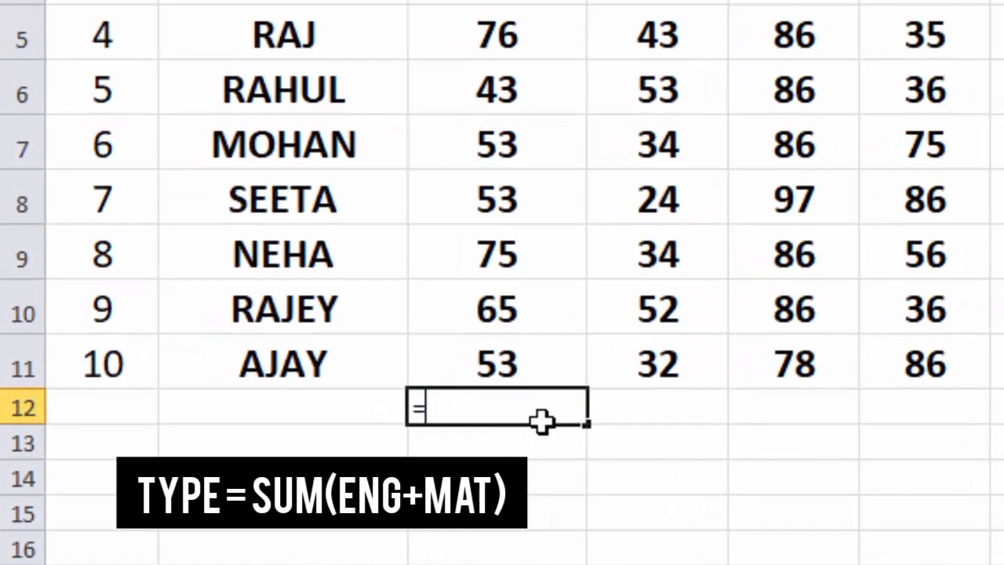
type("s")
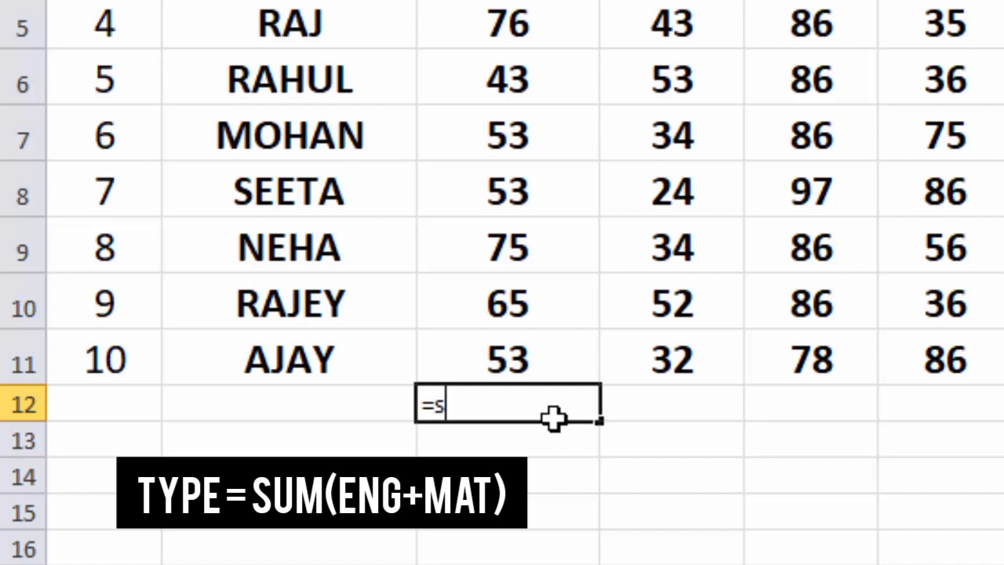
type("um")
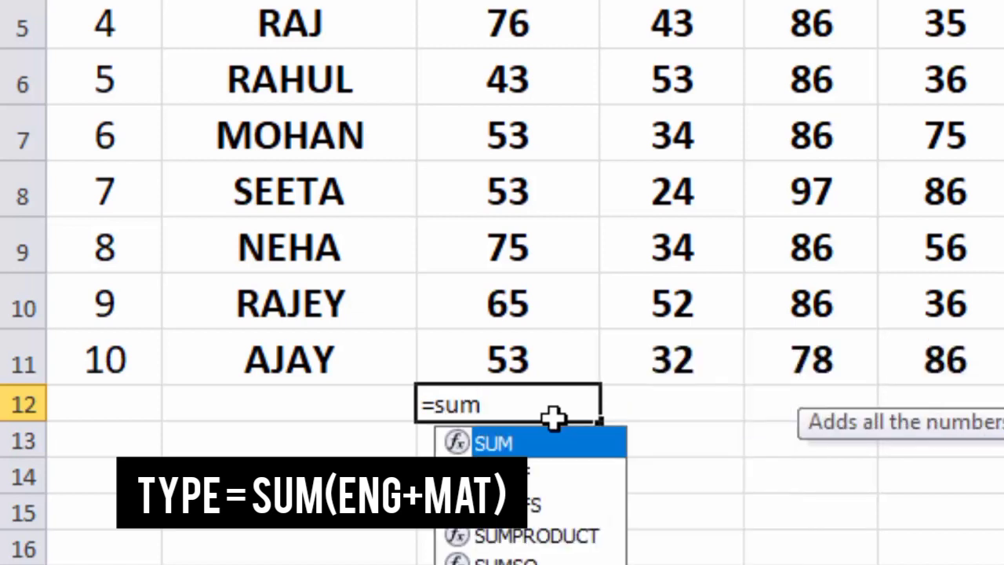
type("(")
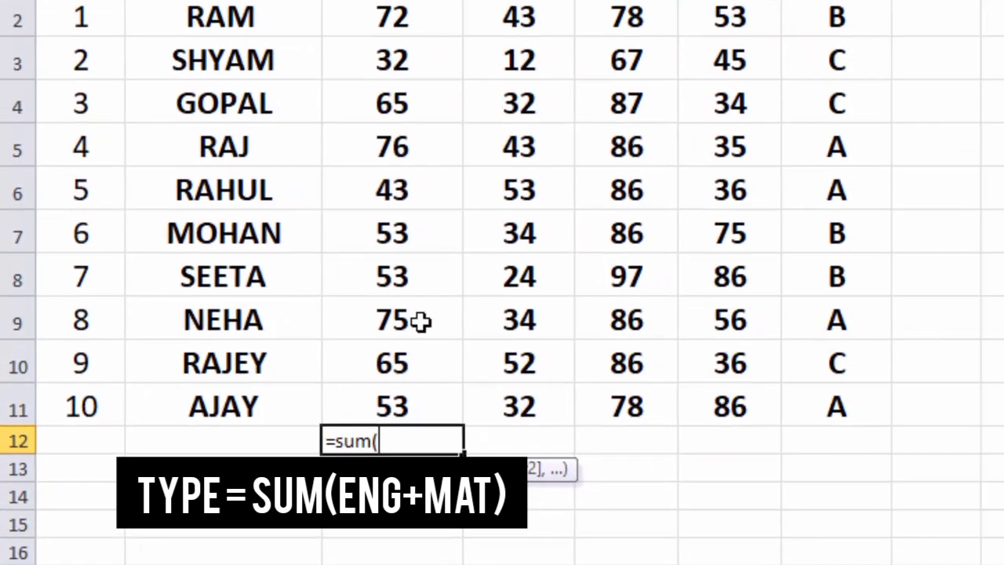
type("en")
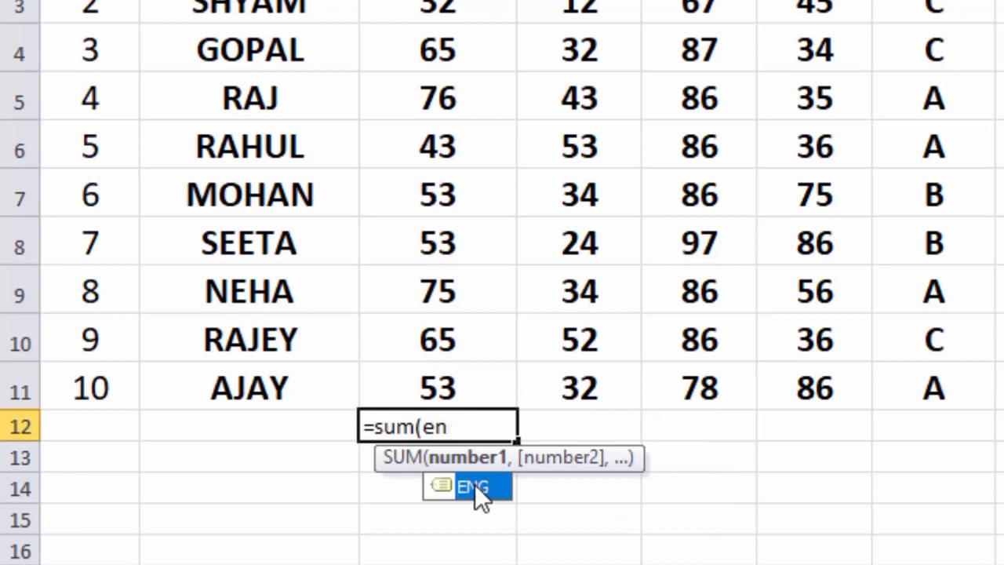
left_click(474, 484)
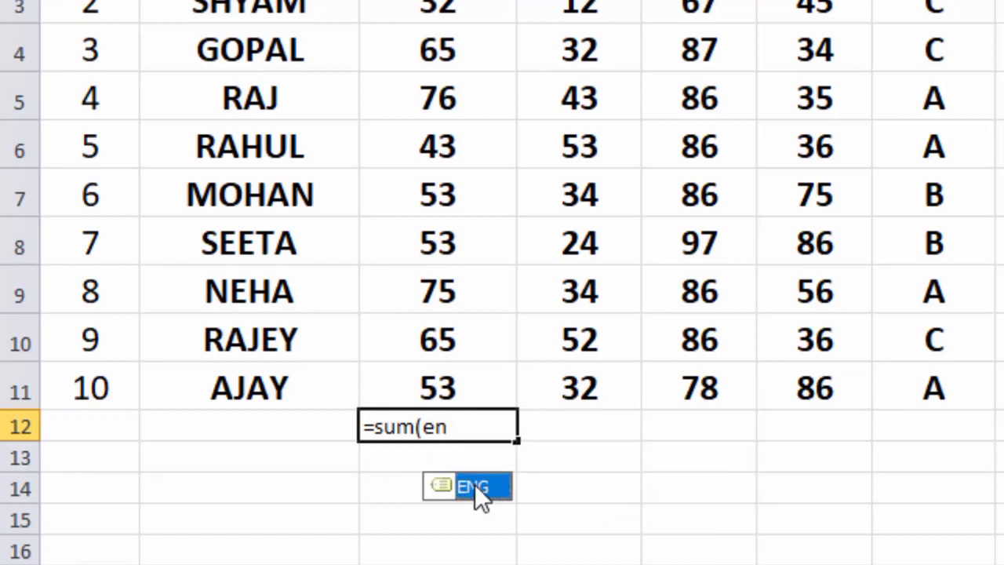
double_click(475, 484)
type(")")
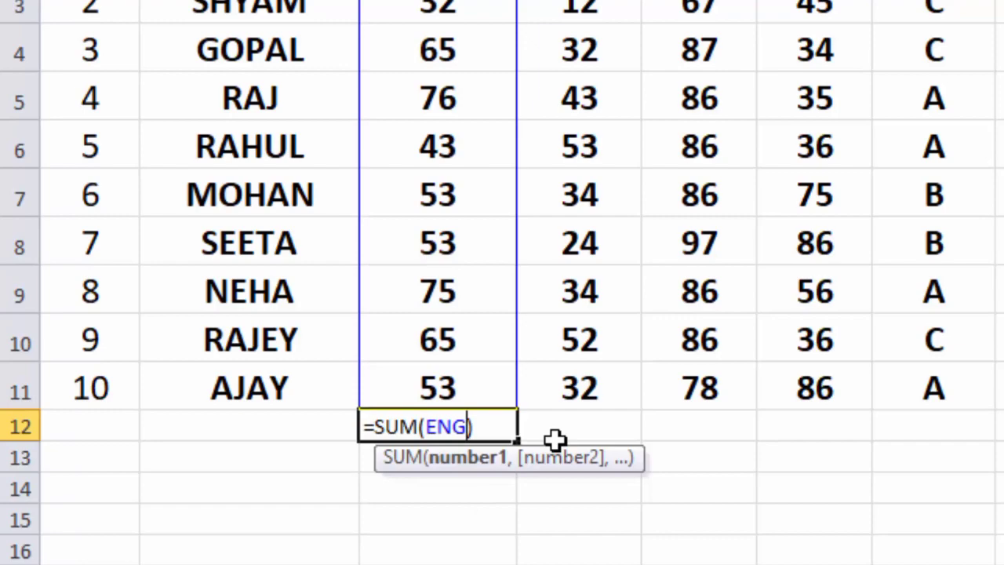
type(",")
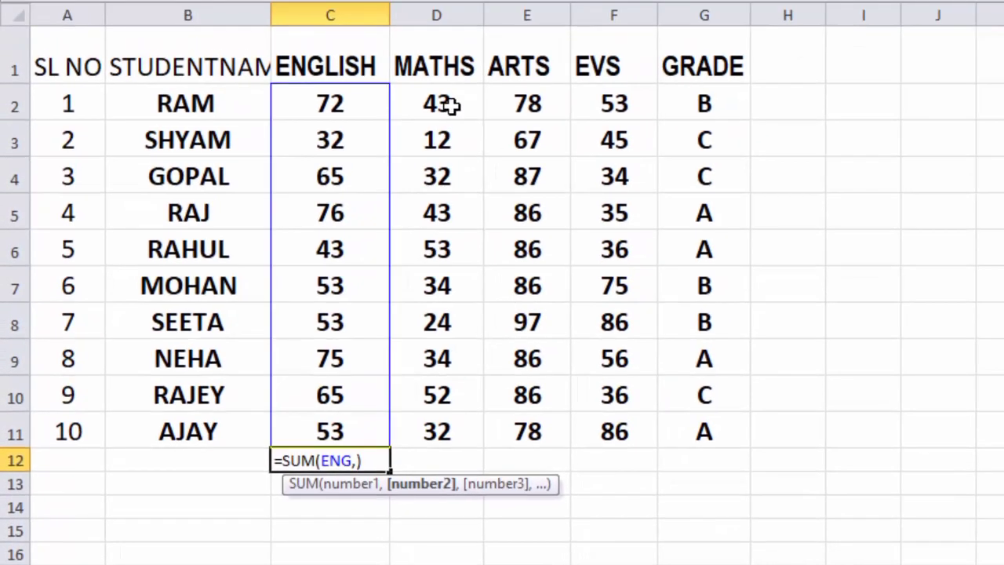
type("ma")
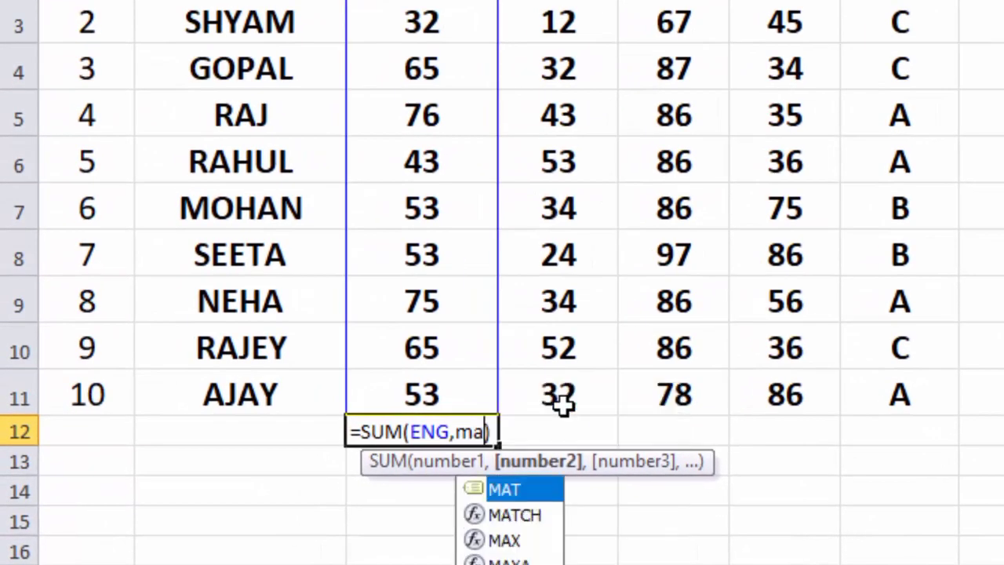
left_click(541, 485)
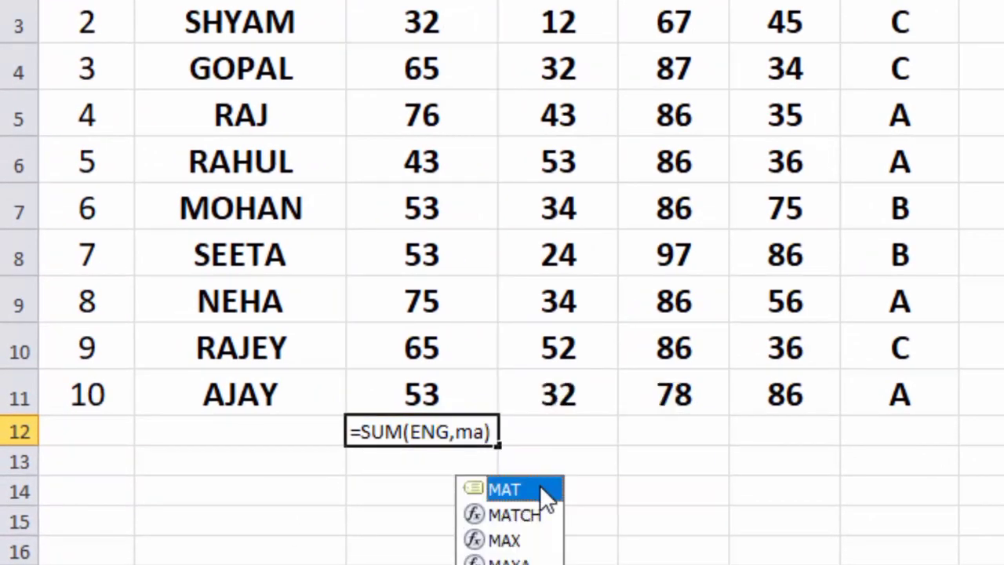
double_click(496, 490)
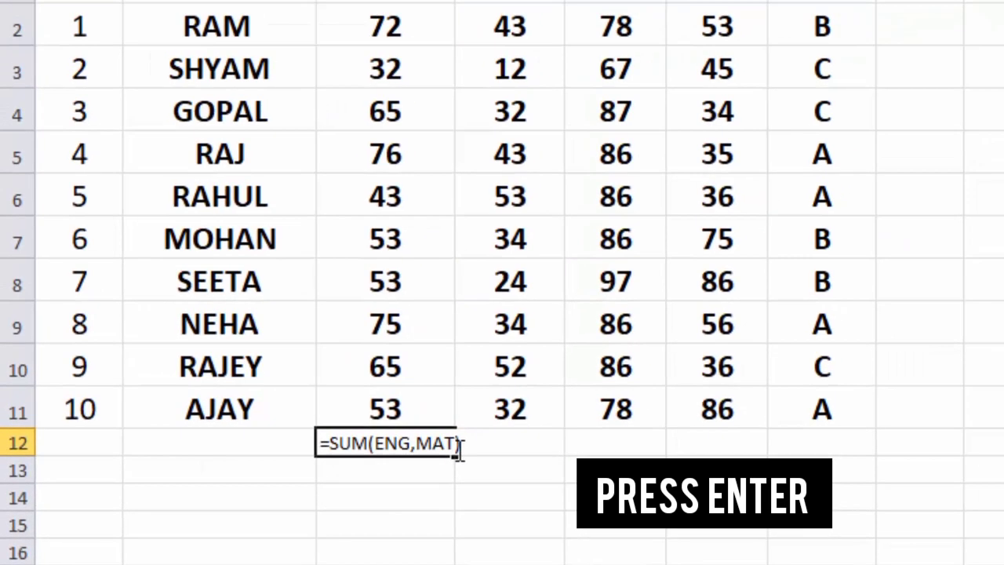
key("Return")
left_click(468, 432)
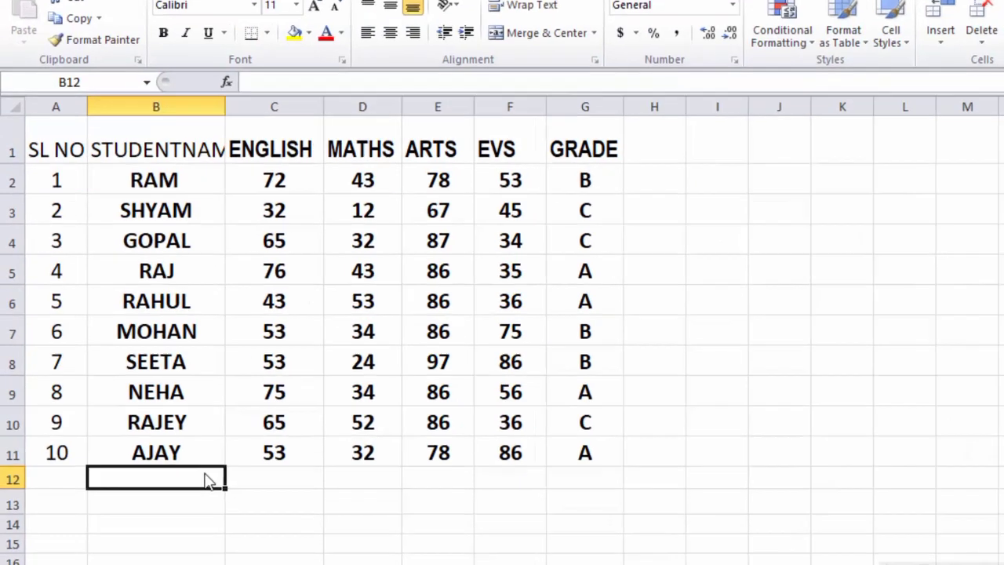
Step: Enter a VLOOKUP formula in cell B12 with its argument names filled in as placeholders, and undo the entry
type("=vloo")
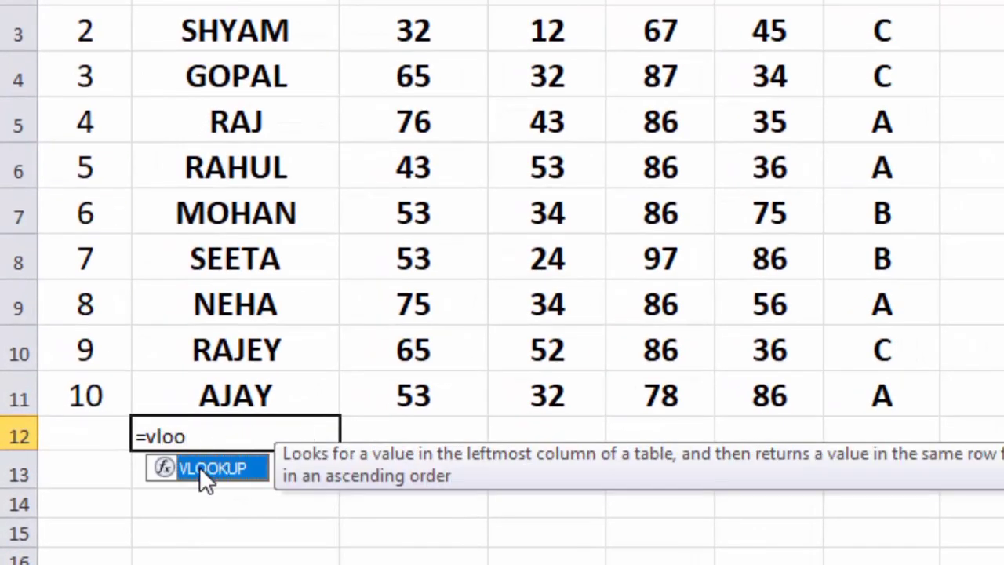
double_click(195, 466)
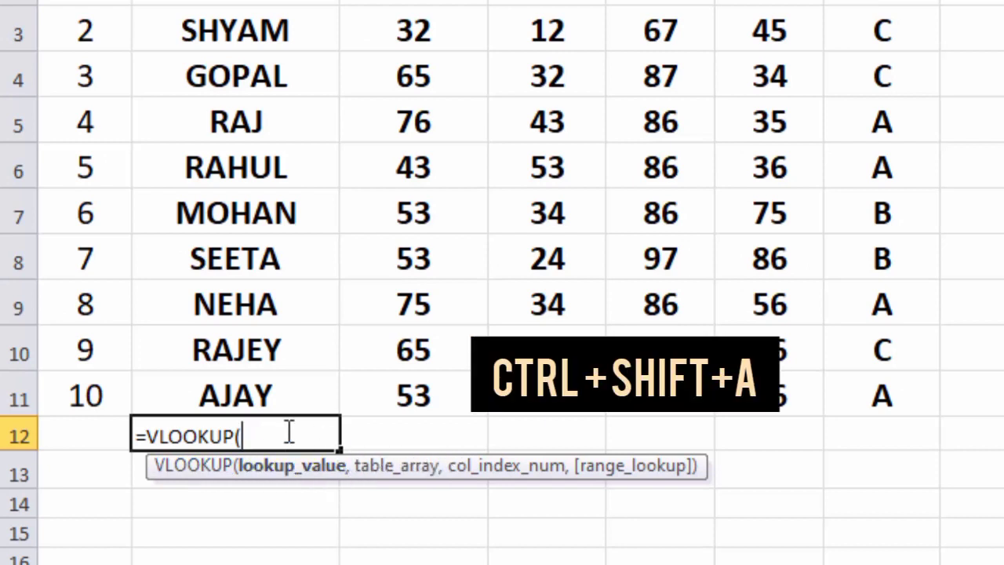
key("ctrl+shift+a")
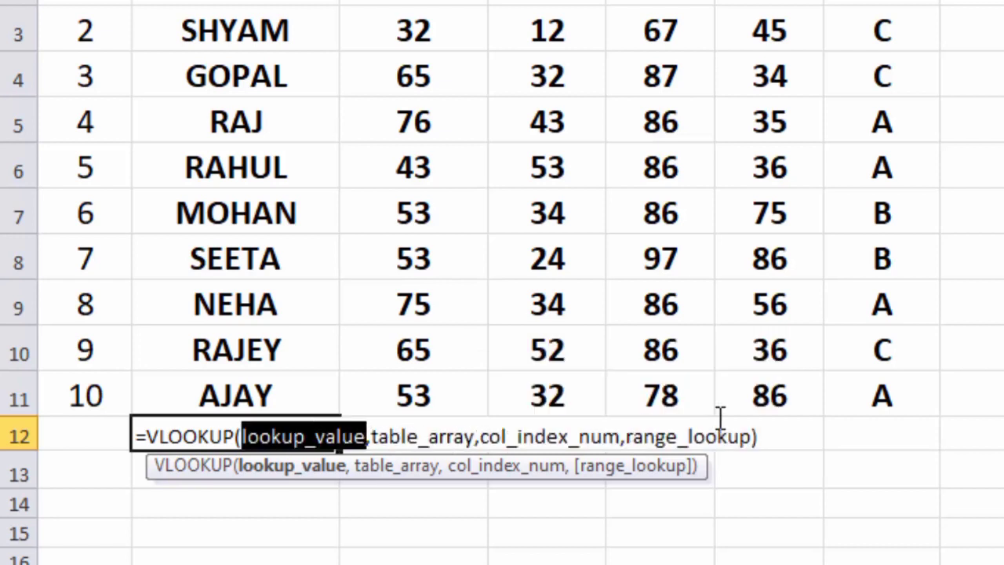
key("Return")
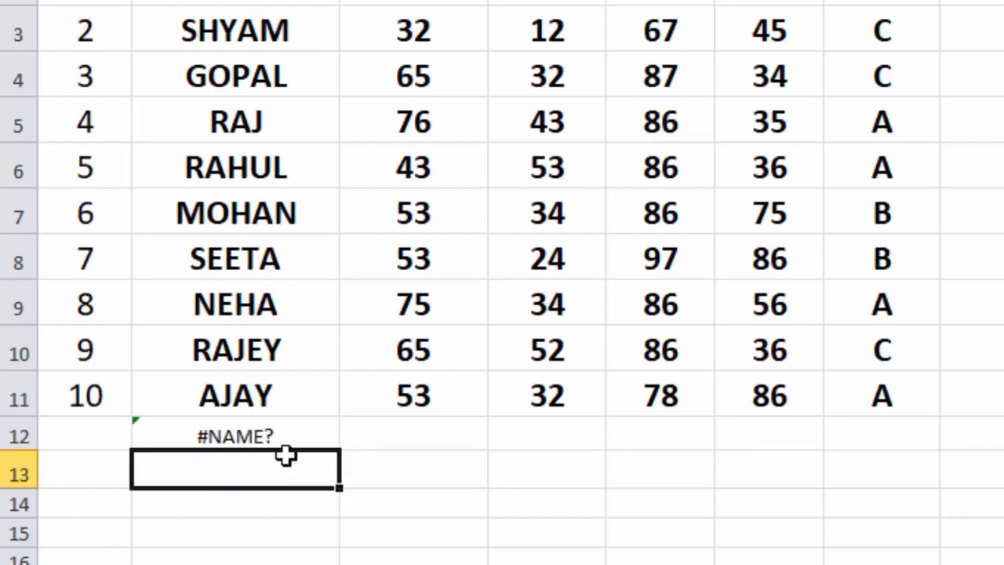
key("ctrl+z")
Step: Start an IF formula in cell B12 and insert the function's argument names as placeholders
type("=")
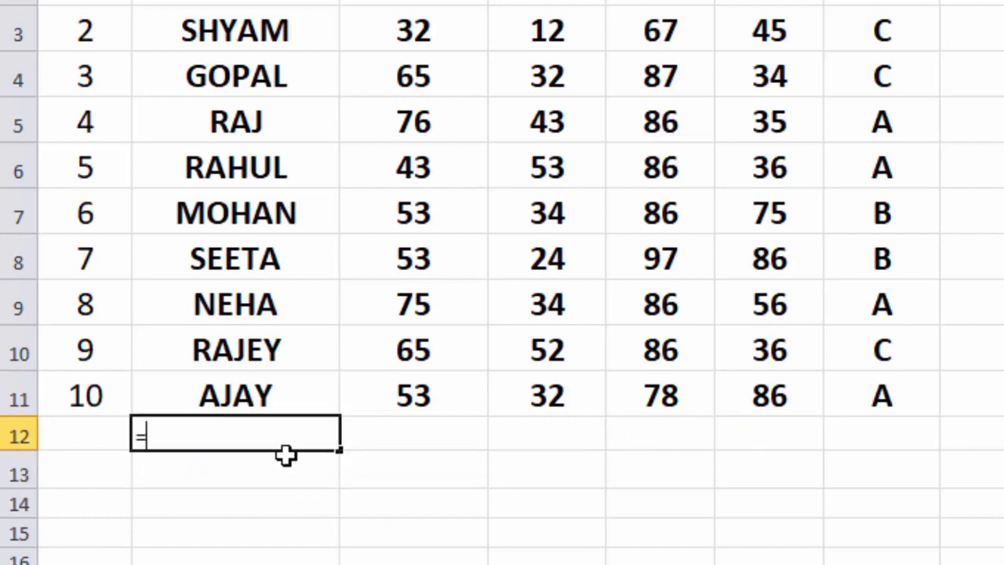
type("if")
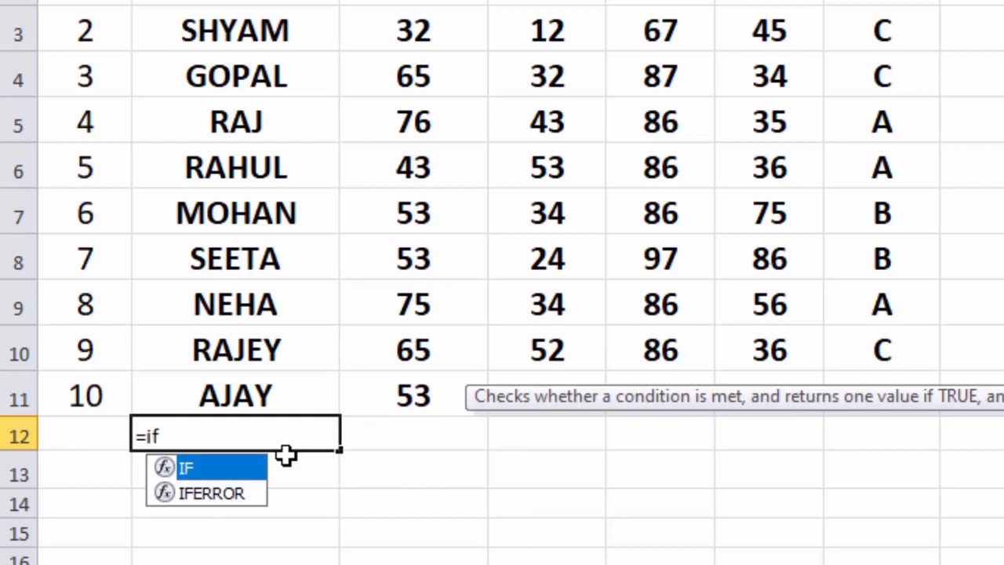
type("(")
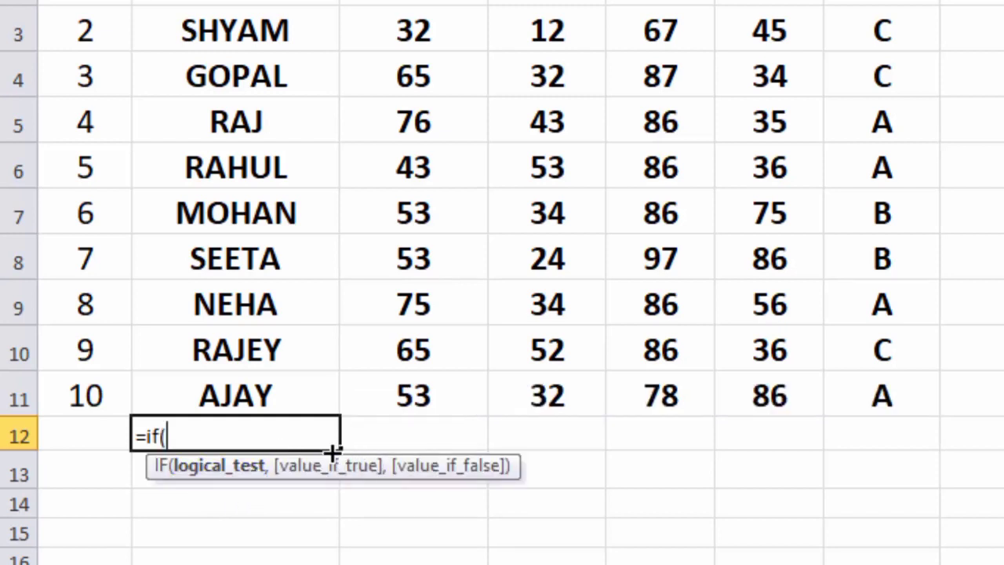
key("ctrl+shift+a")
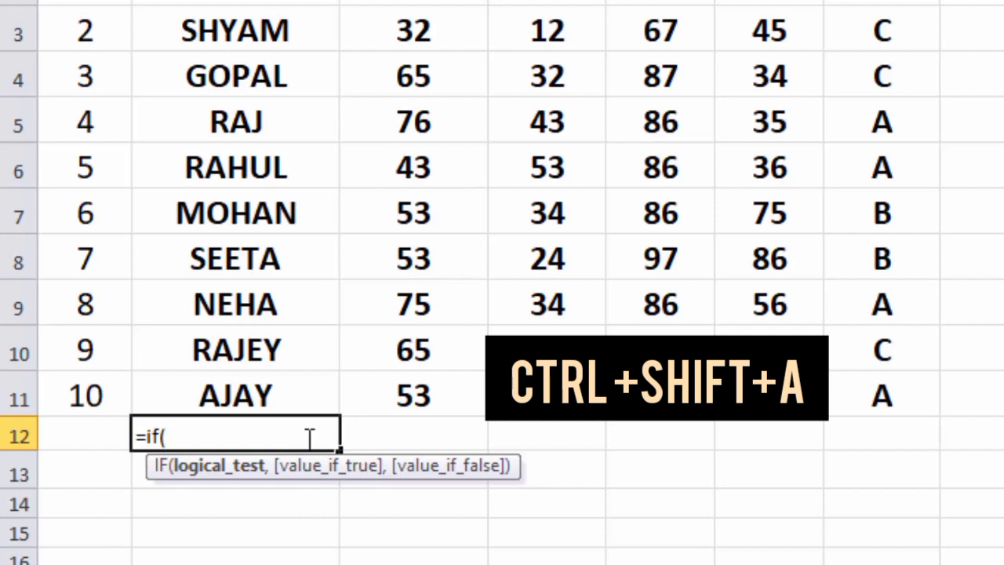
key("ctrl+shift+a")
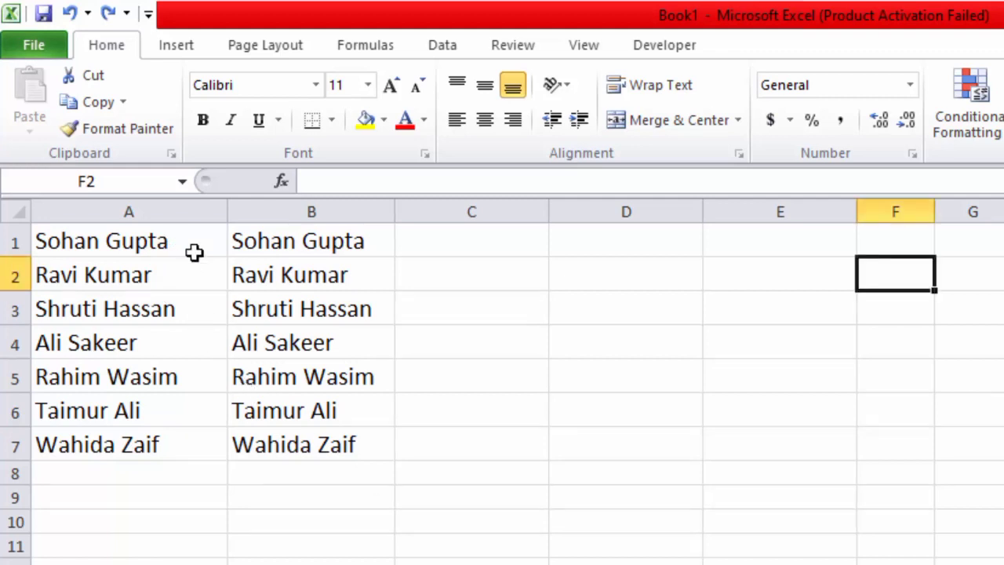
Step: Strip the surnames from A1:A7 by replacing every match of a space followed by * with nothing
left_click_drag(197, 253, 176, 433)
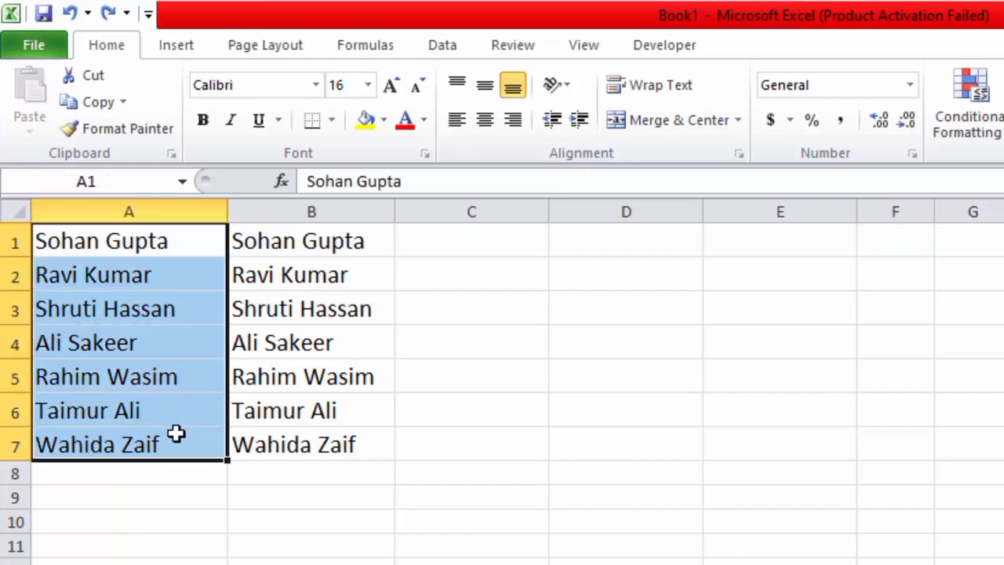
key("ctrl+f")
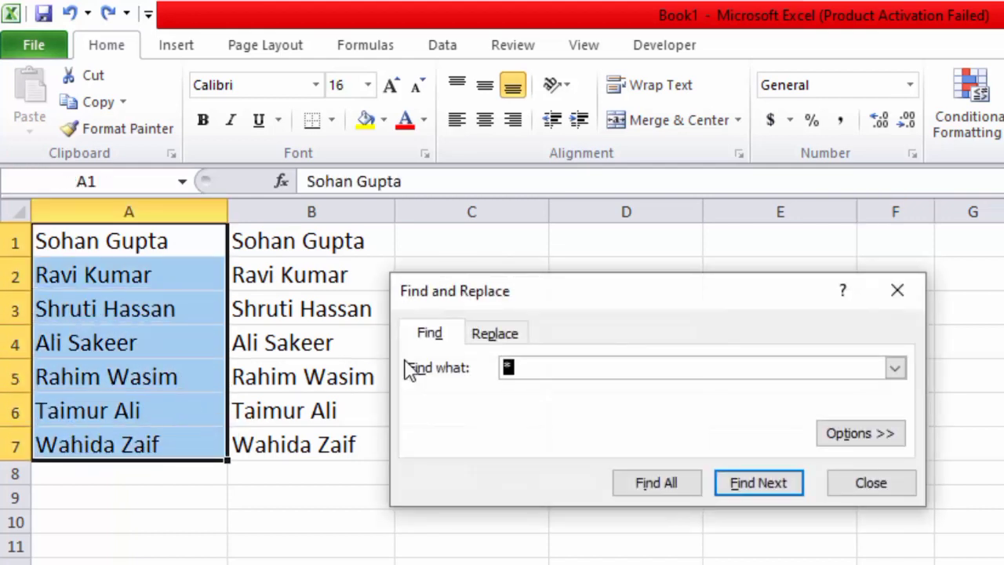
left_click(495, 332)
double_click(515, 367)
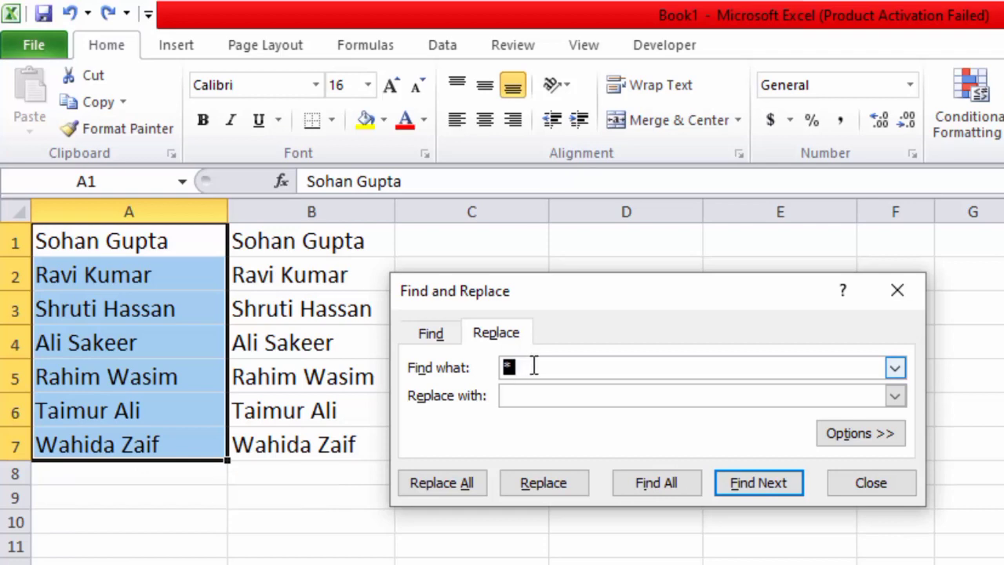
key("BackSpace")
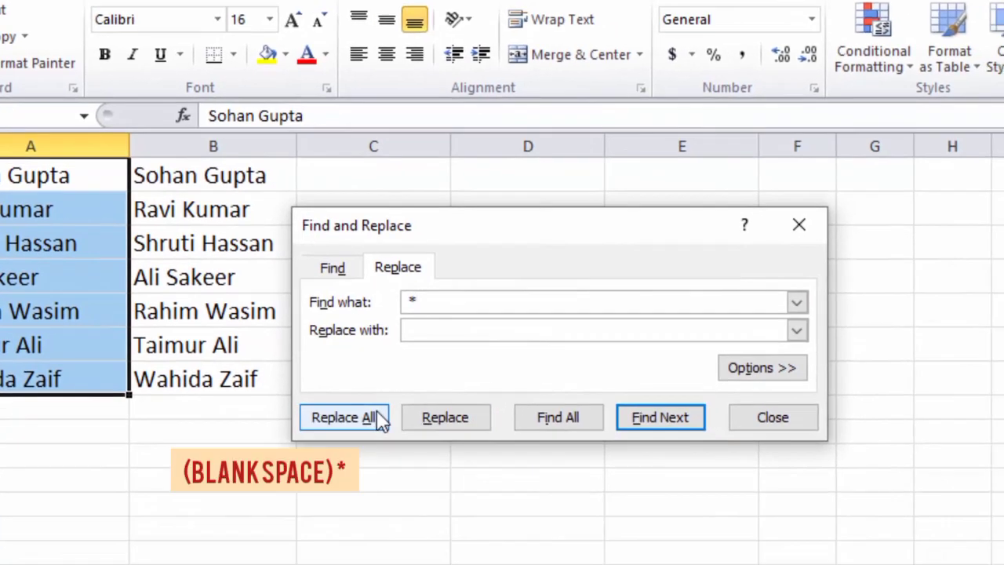
left_click(480, 485)
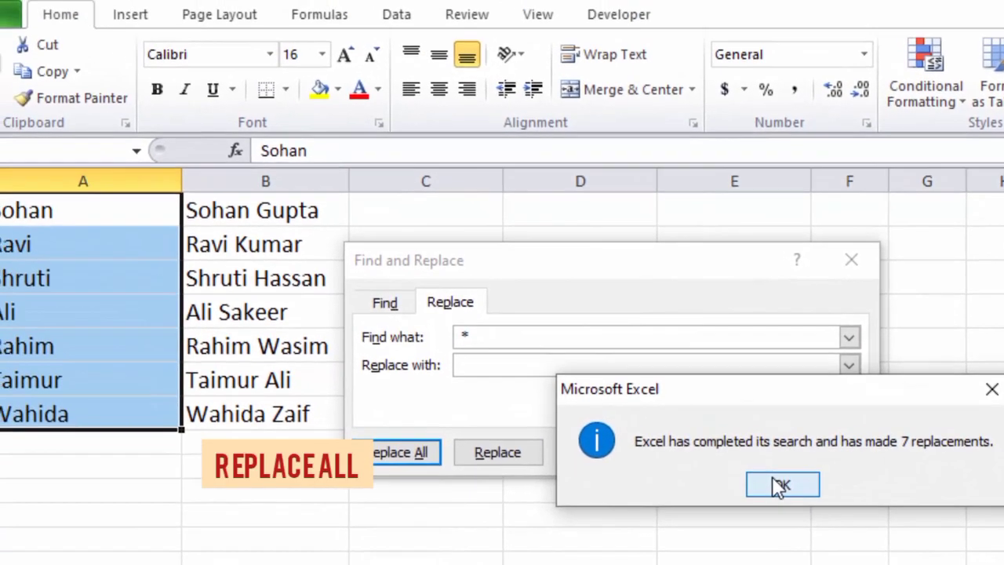
left_click(780, 485)
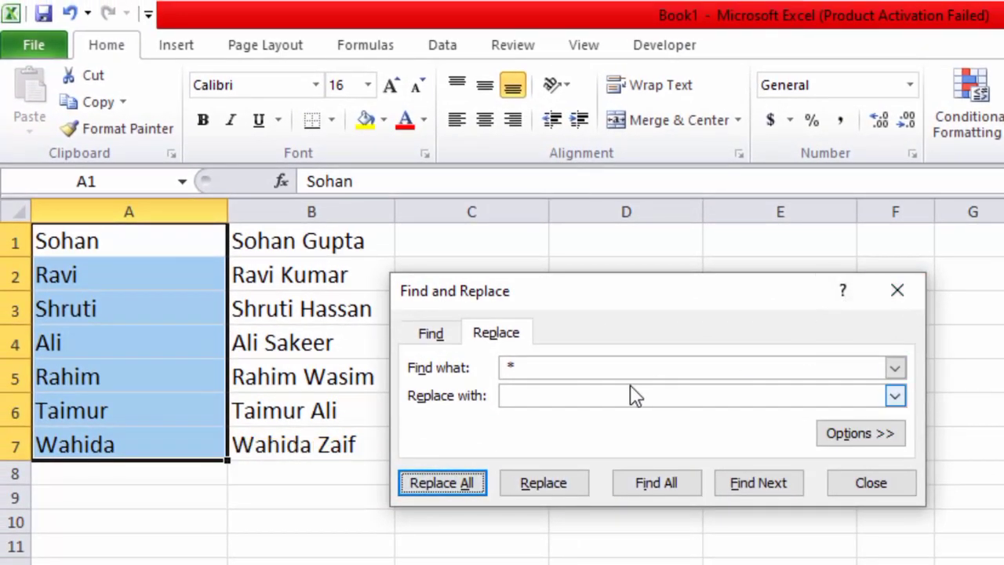
left_click_drag(575, 300, 720, 281)
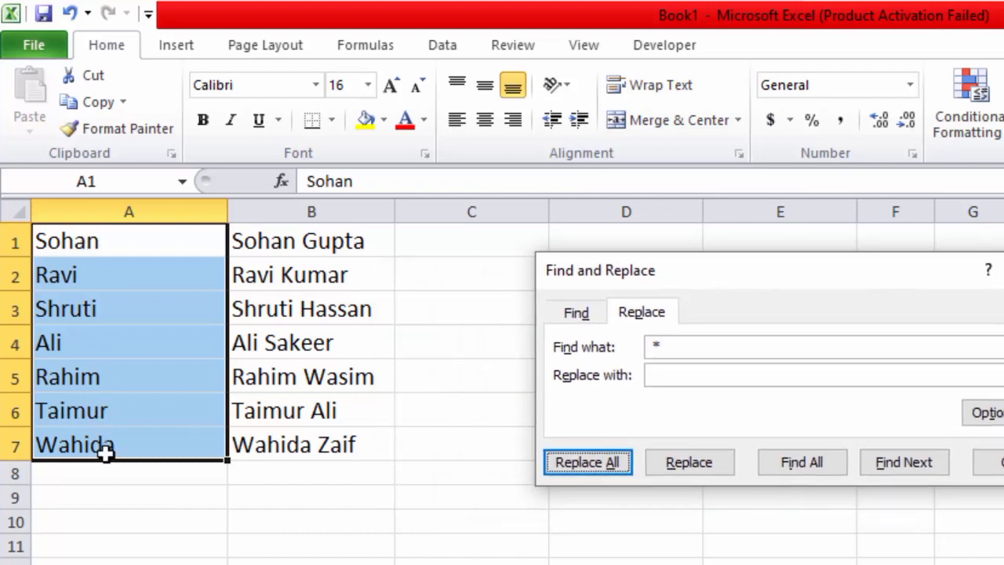
left_click(295, 478)
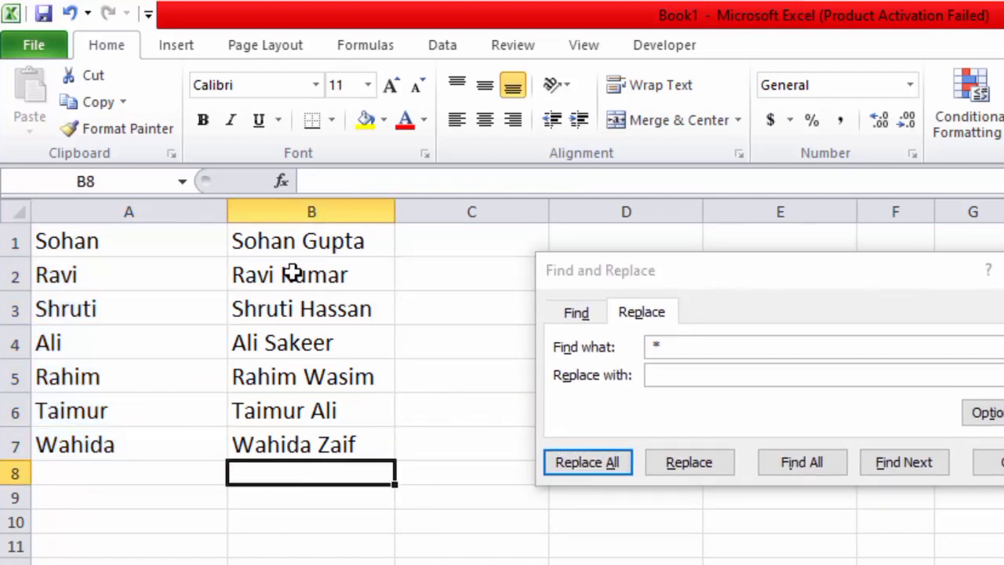
Step: Strip the first names from B1:B7 by replacing every match of * followed by a space with nothing, and close Find and Replace
left_click_drag(293, 244, 308, 436)
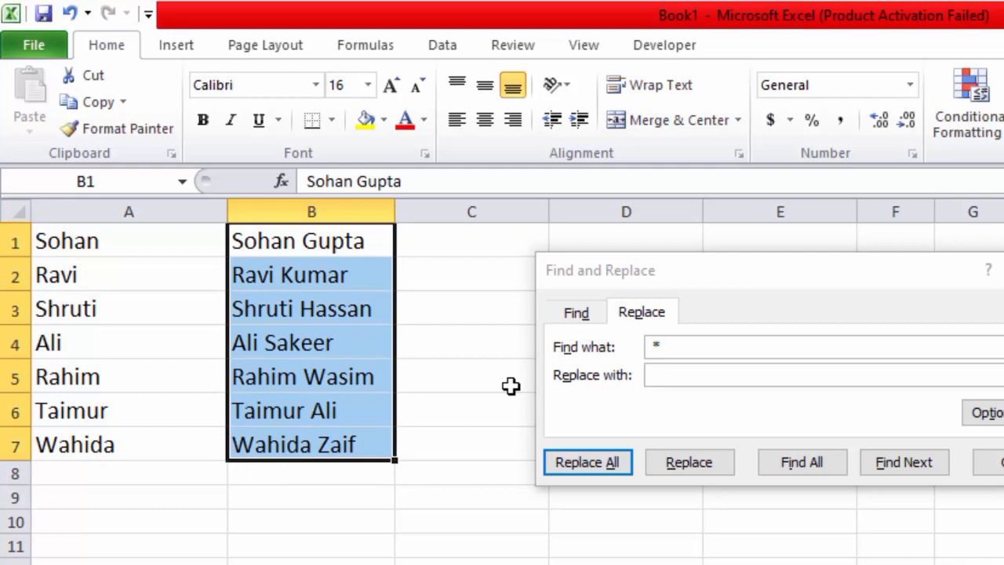
left_click(698, 347)
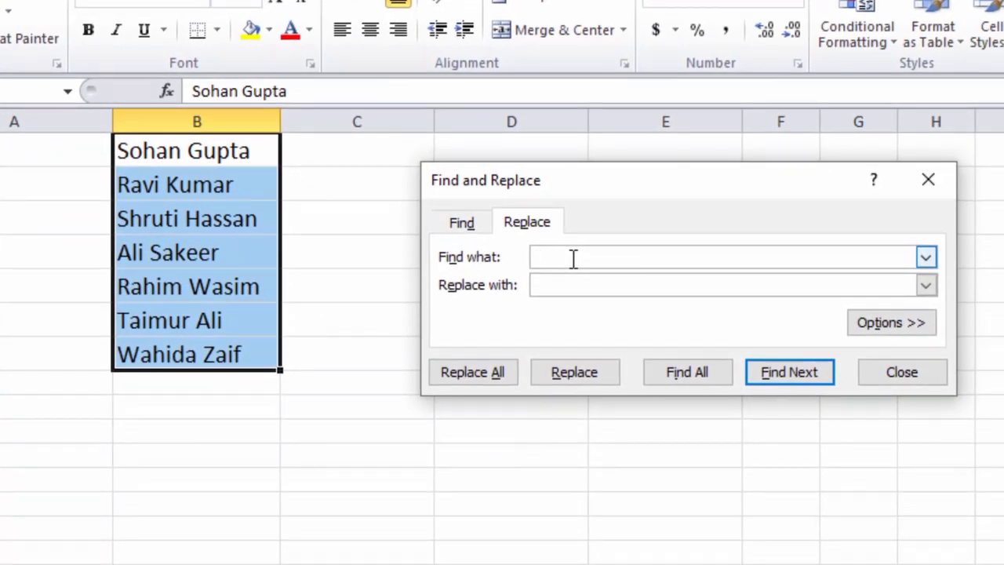
type("*")
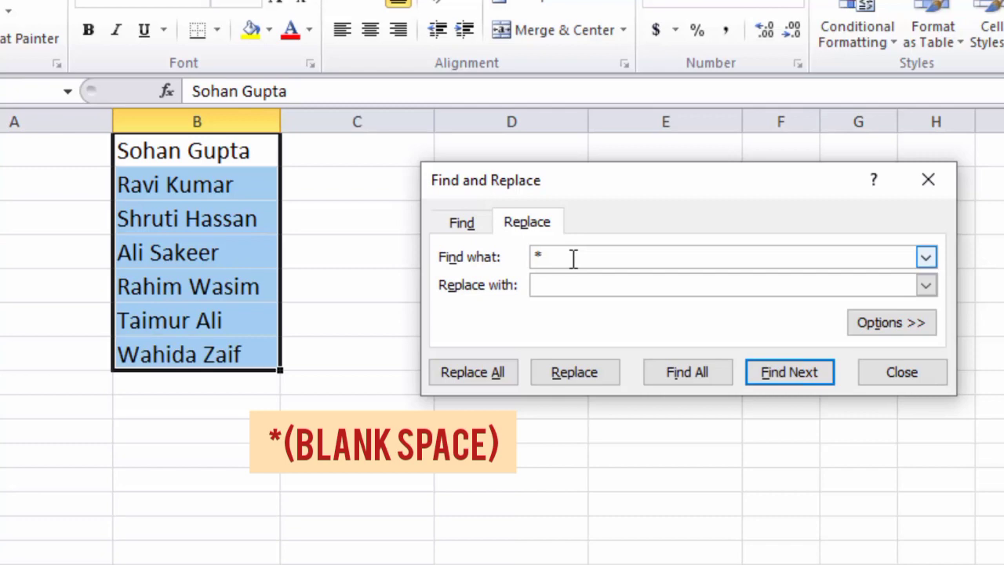
left_click(480, 369)
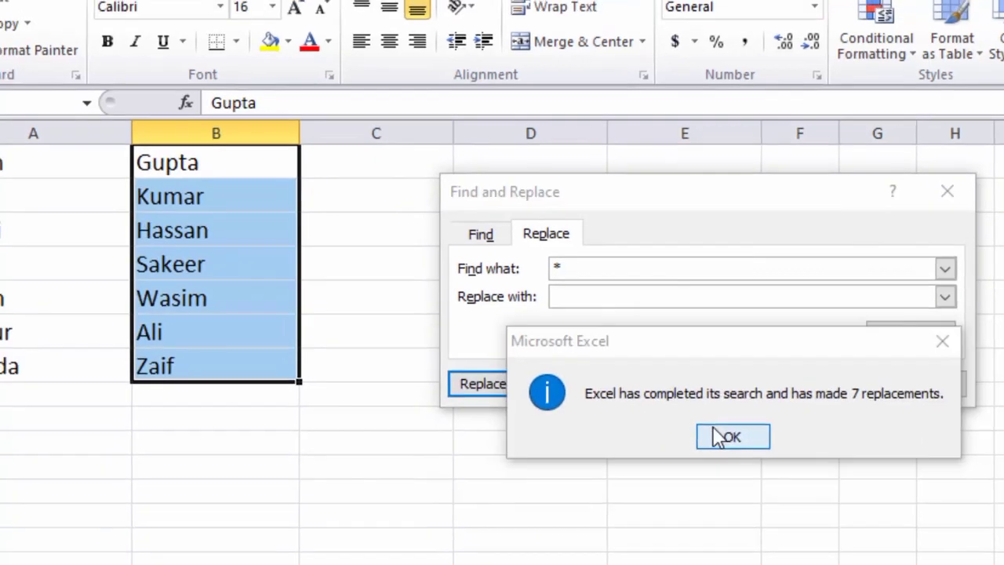
left_click(711, 424)
left_click(357, 388)
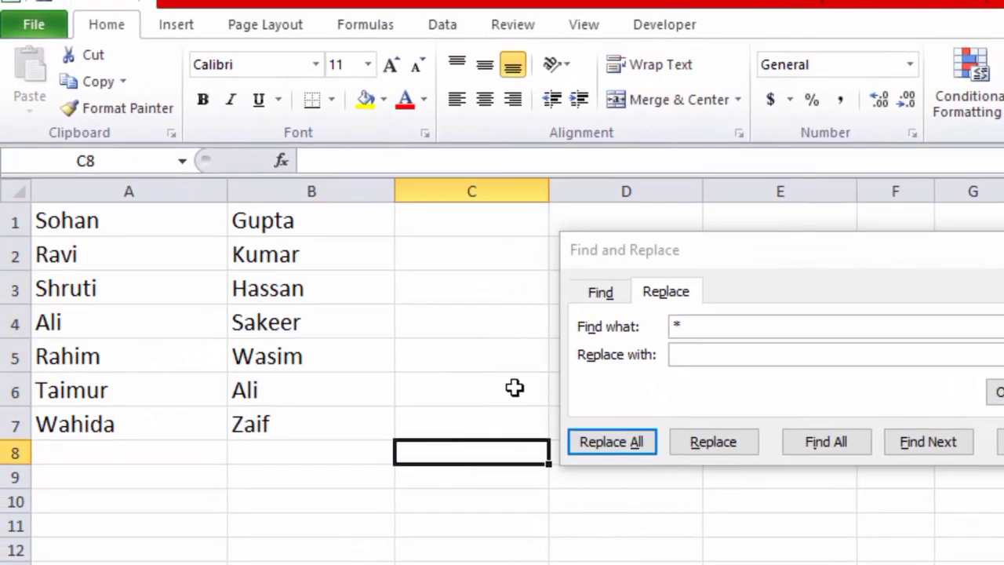
left_click(994, 250)
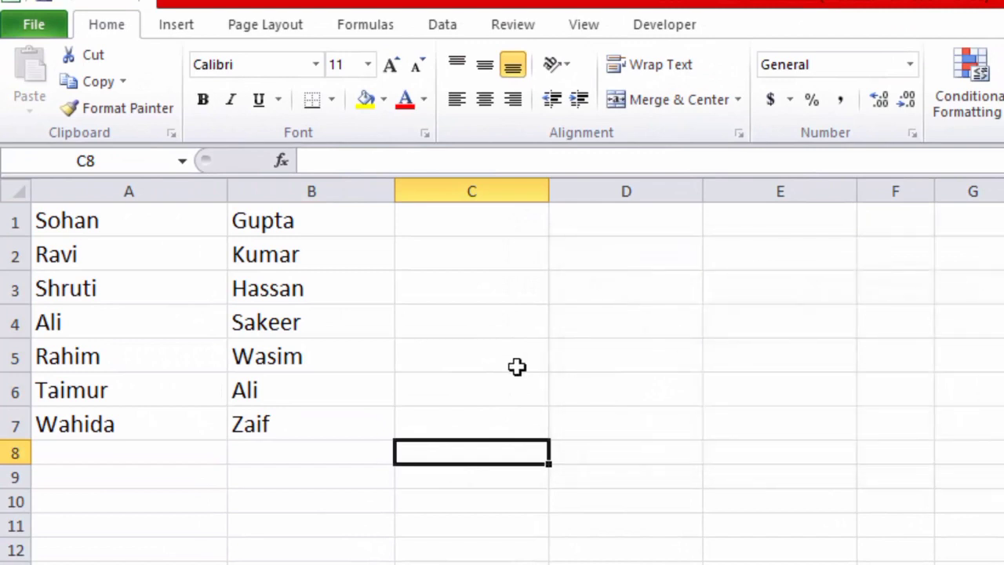